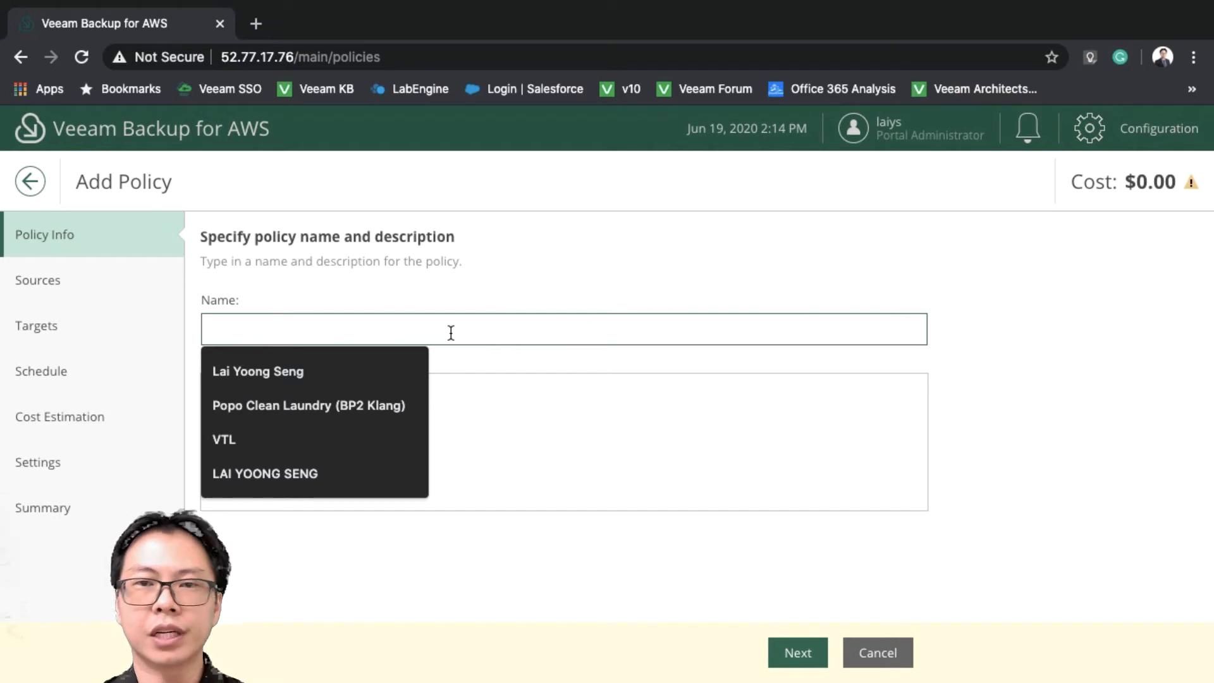
Name the new policy Lai-BackupPolicy1 and proceed to its source settings
text(Lai-Backup)
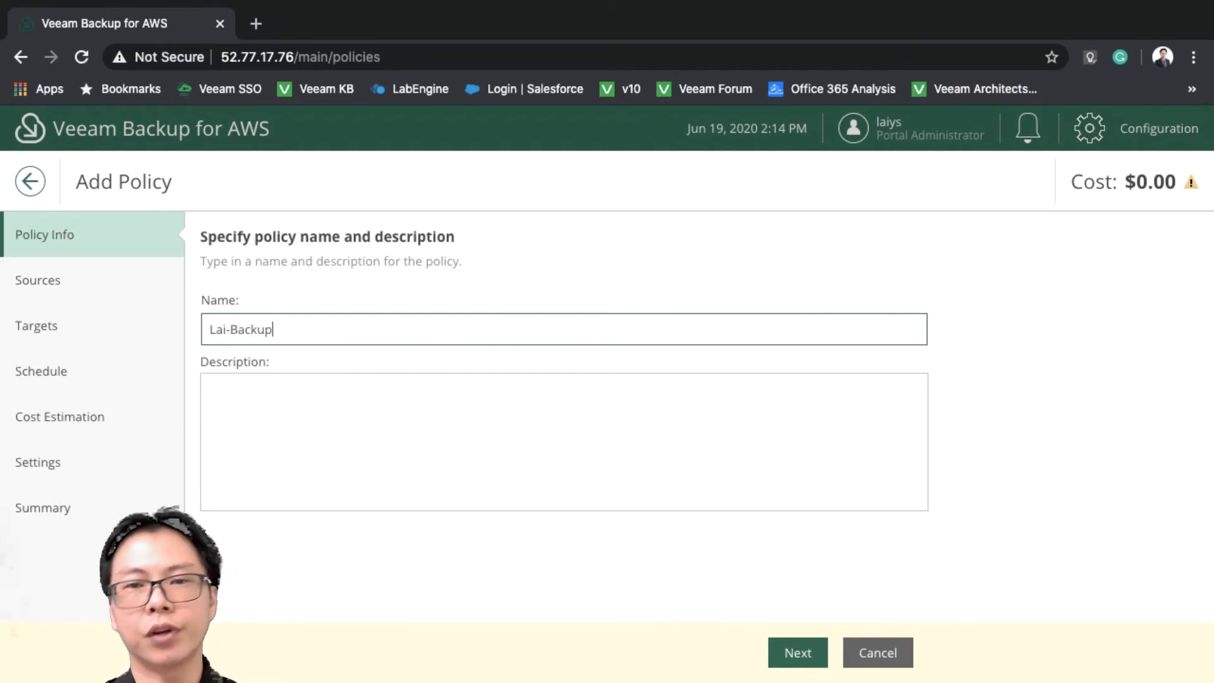
text(Policy1)
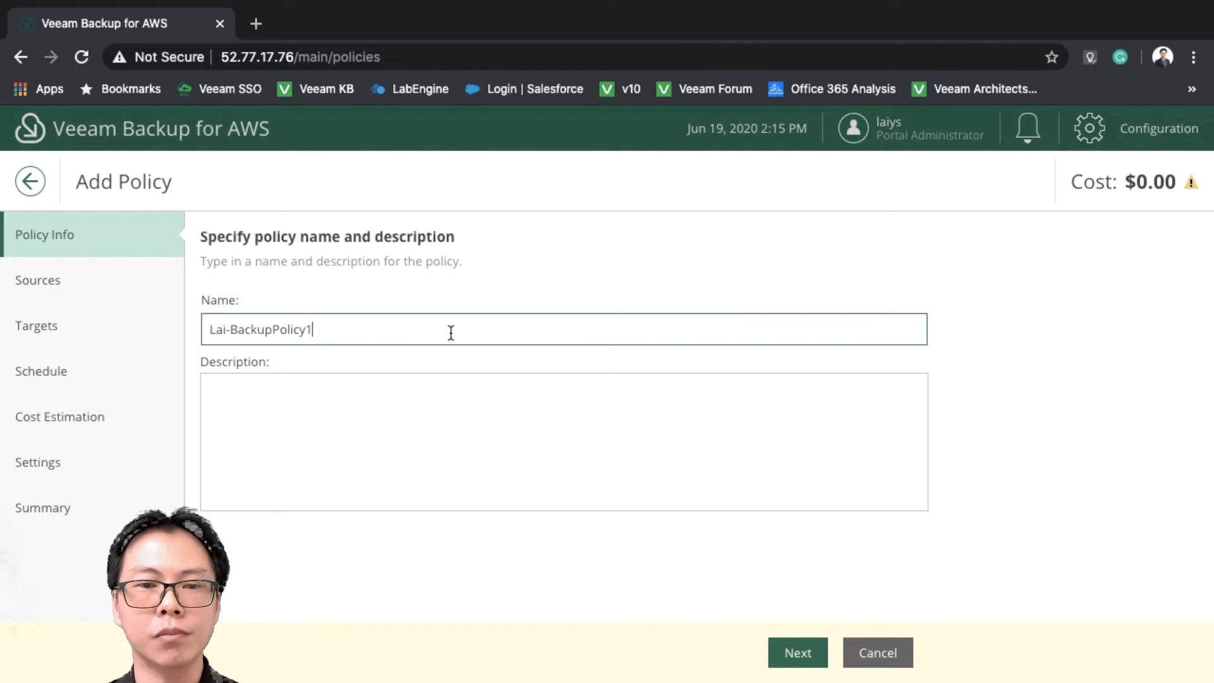
click(797, 654)
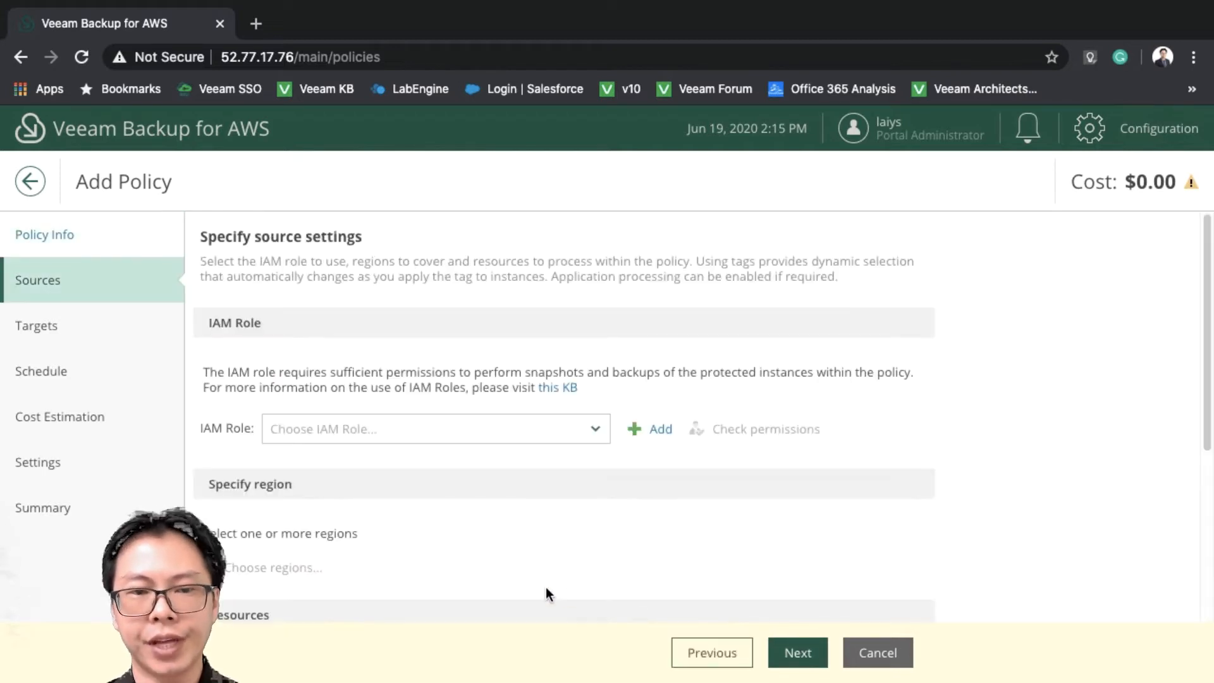
Choose Default Backup Restore as the policy's IAM role and apply Asia Pacific (Singapore) as the source region
click(524, 437)
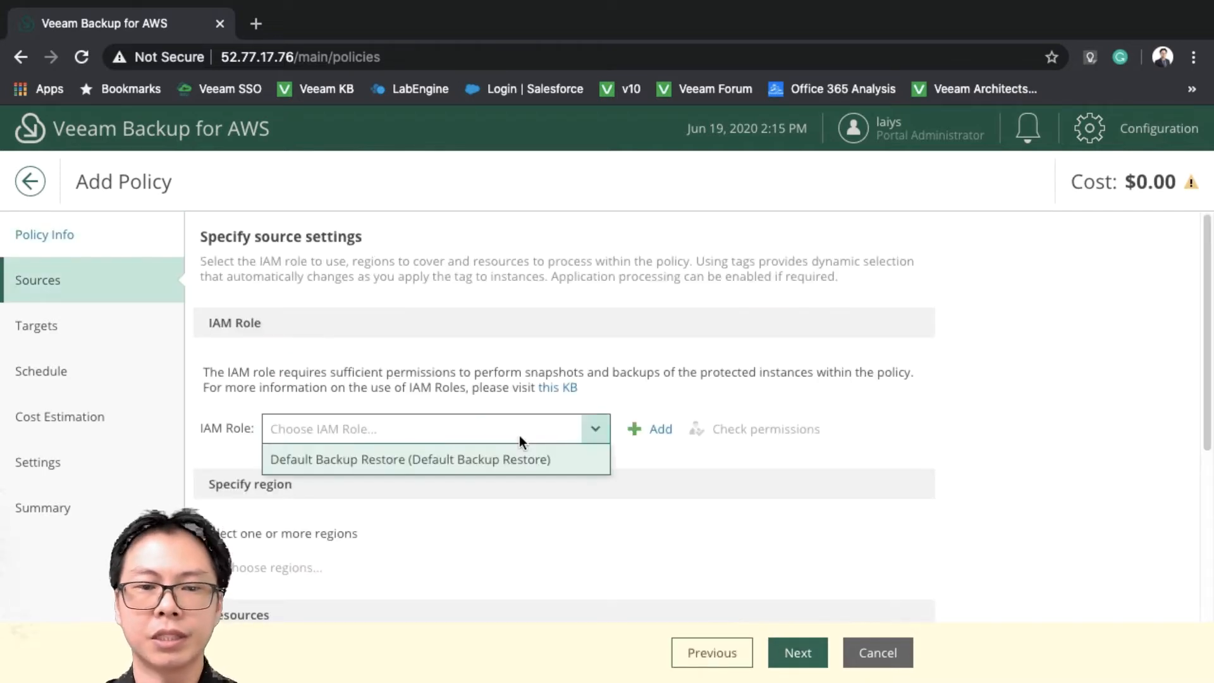
click(532, 457)
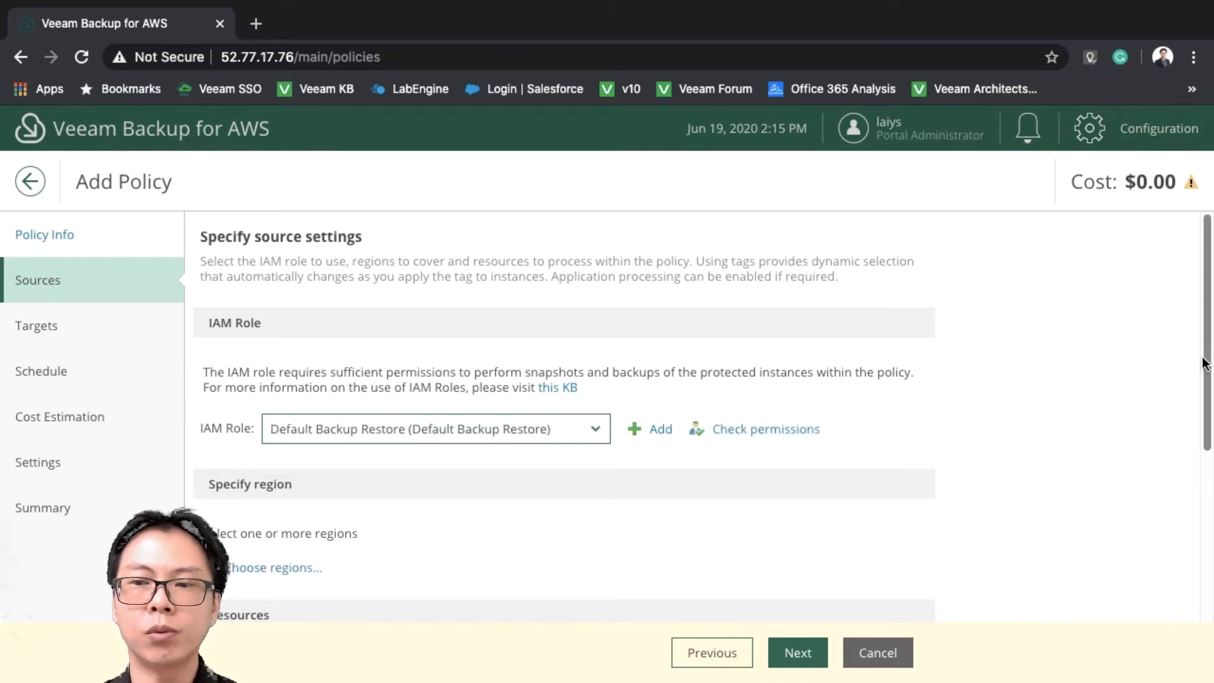
drag(1211, 382, 1212, 519)
click(285, 328)
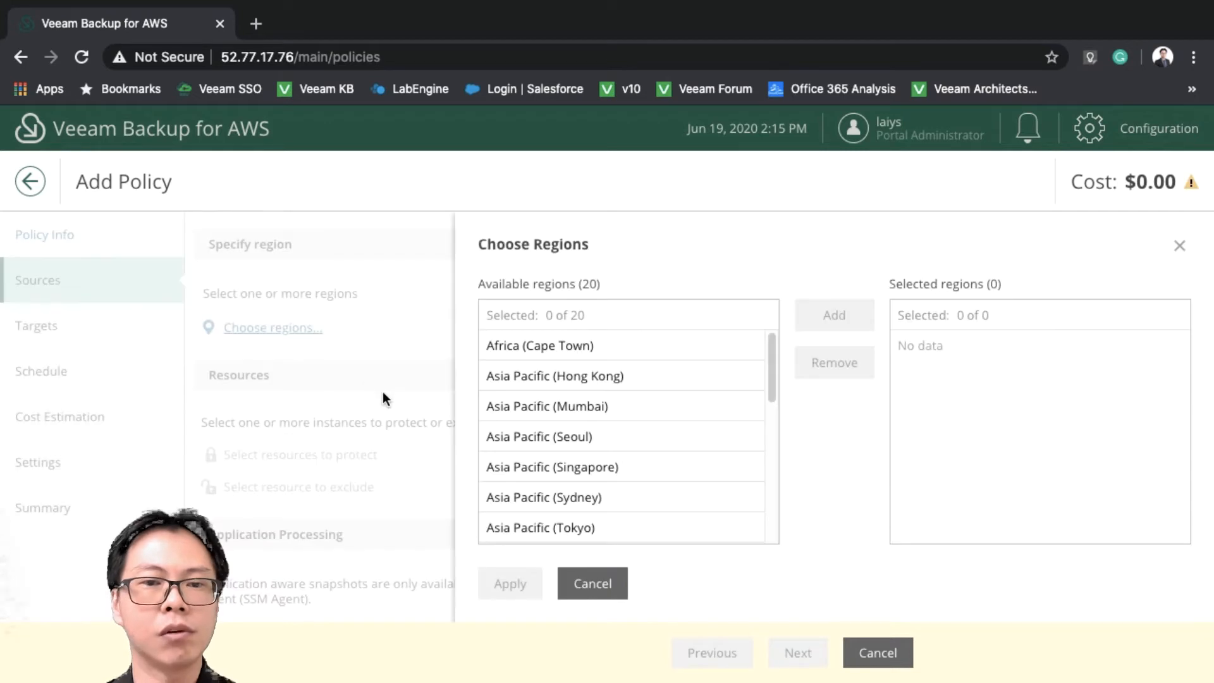
click(635, 465)
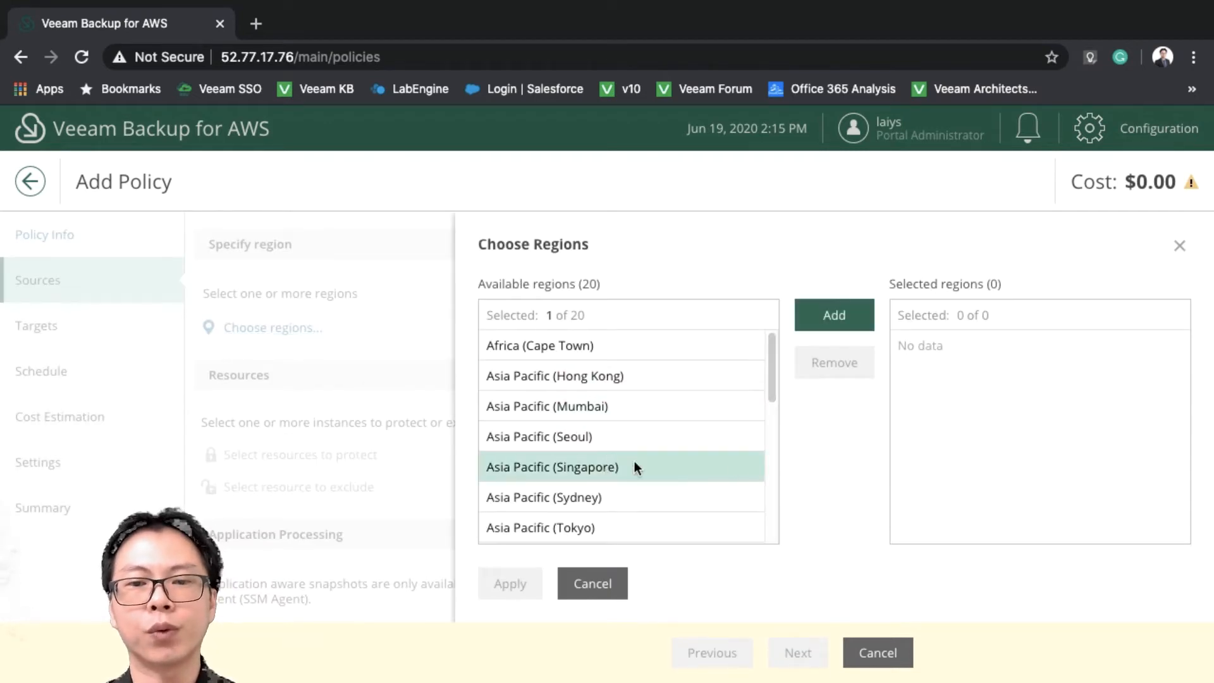
click(839, 318)
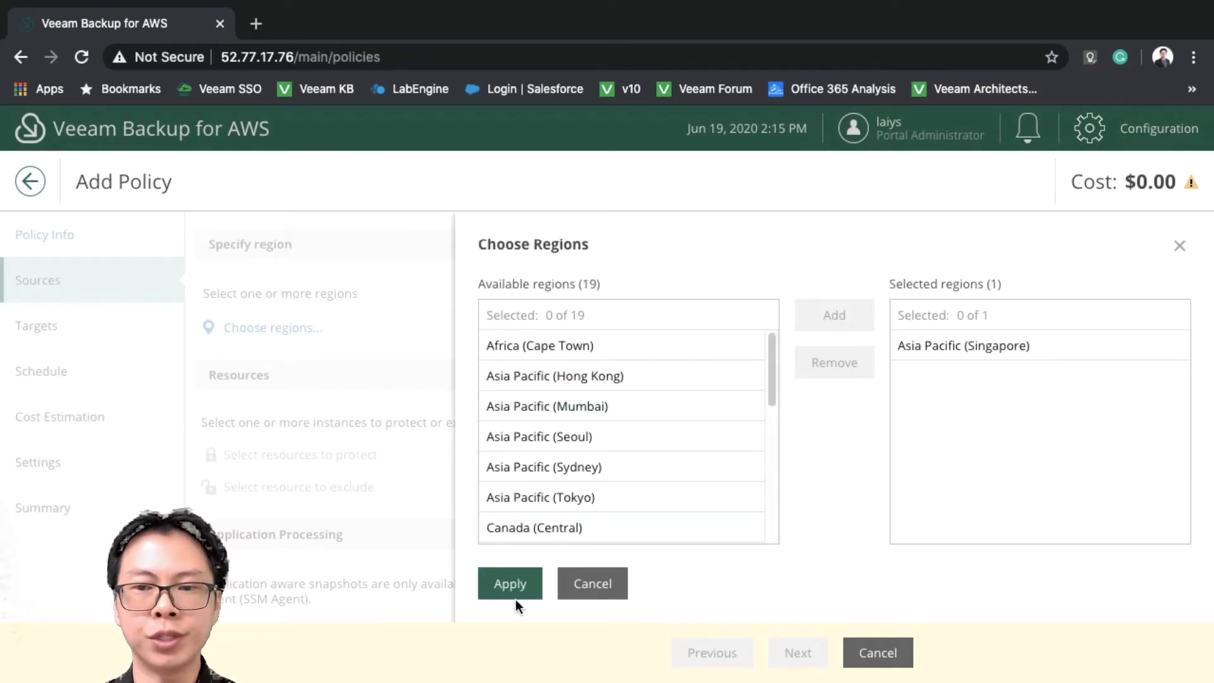
click(514, 586)
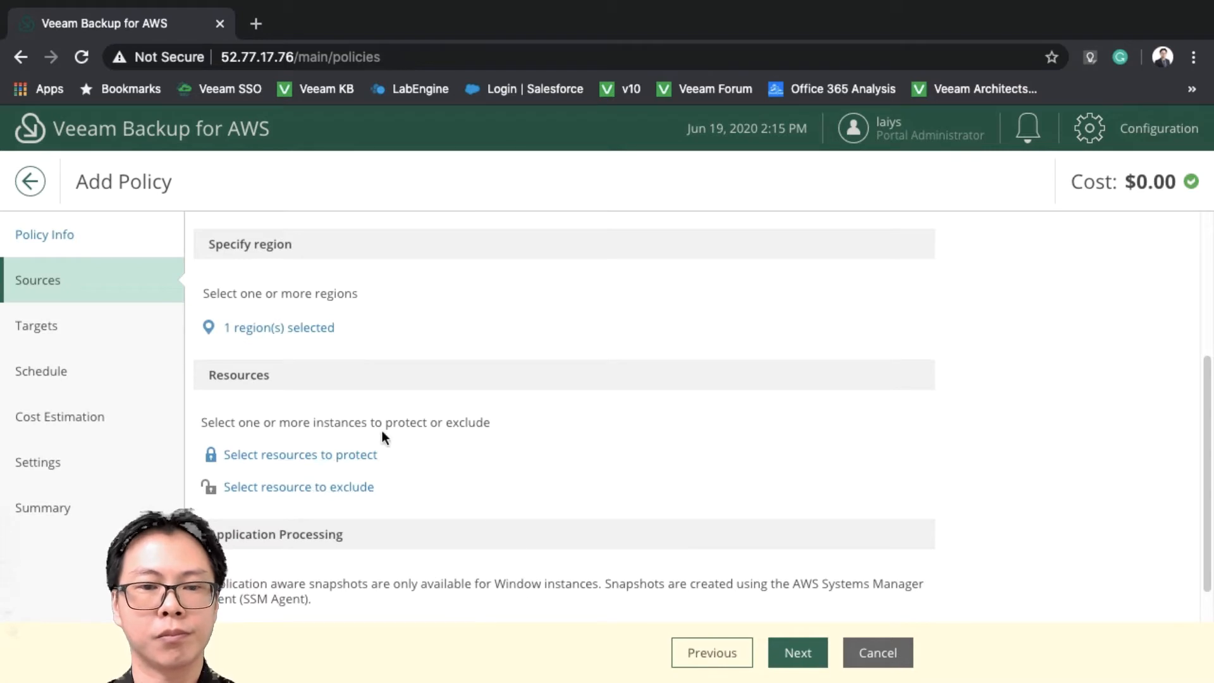
Open the options for resources to protect, and switch the resource type to Tag and back to Instance
click(337, 455)
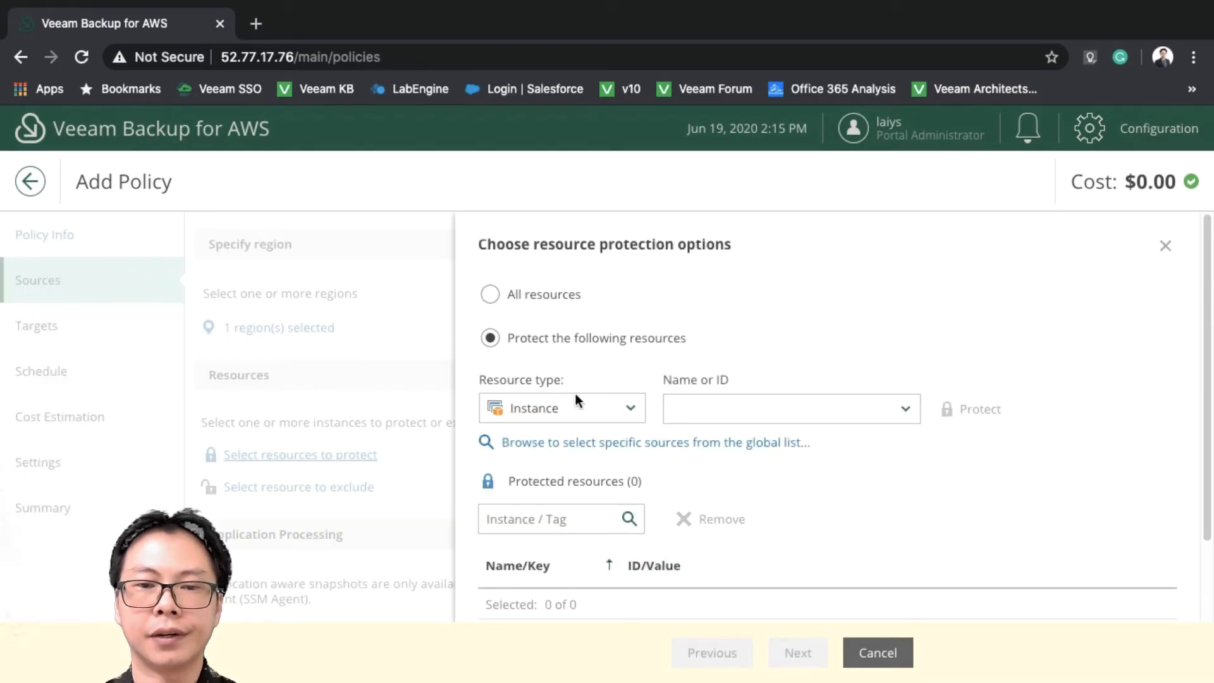
click(588, 408)
click(541, 468)
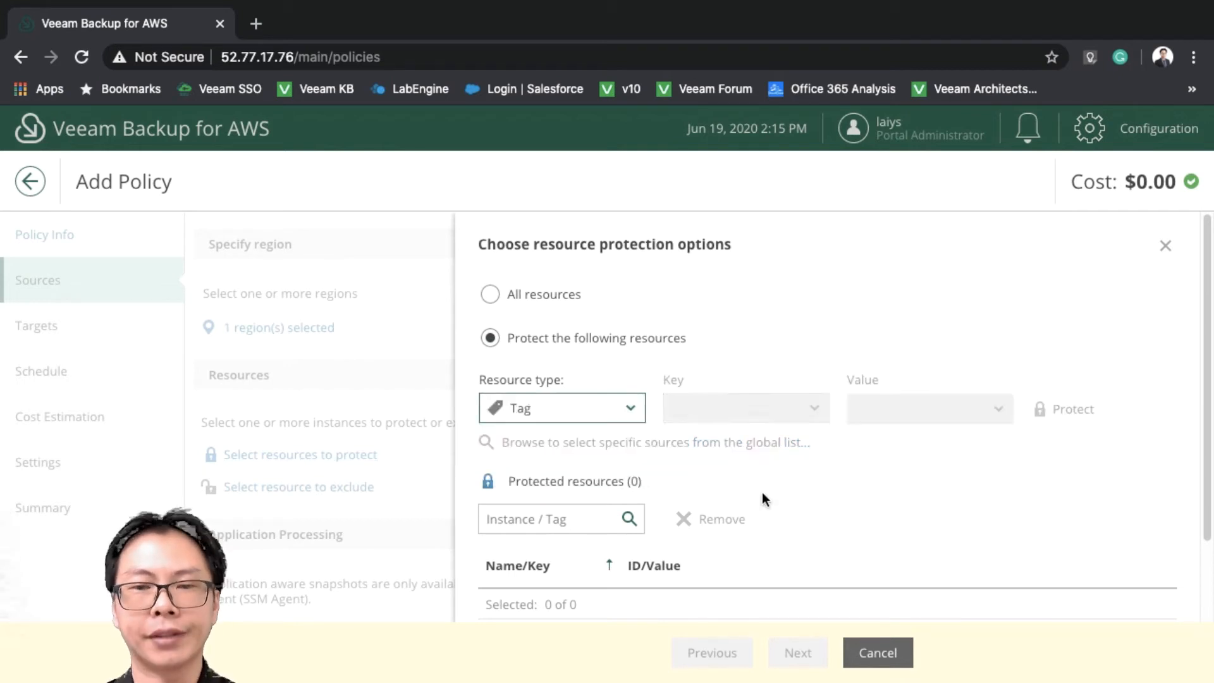
click(633, 409)
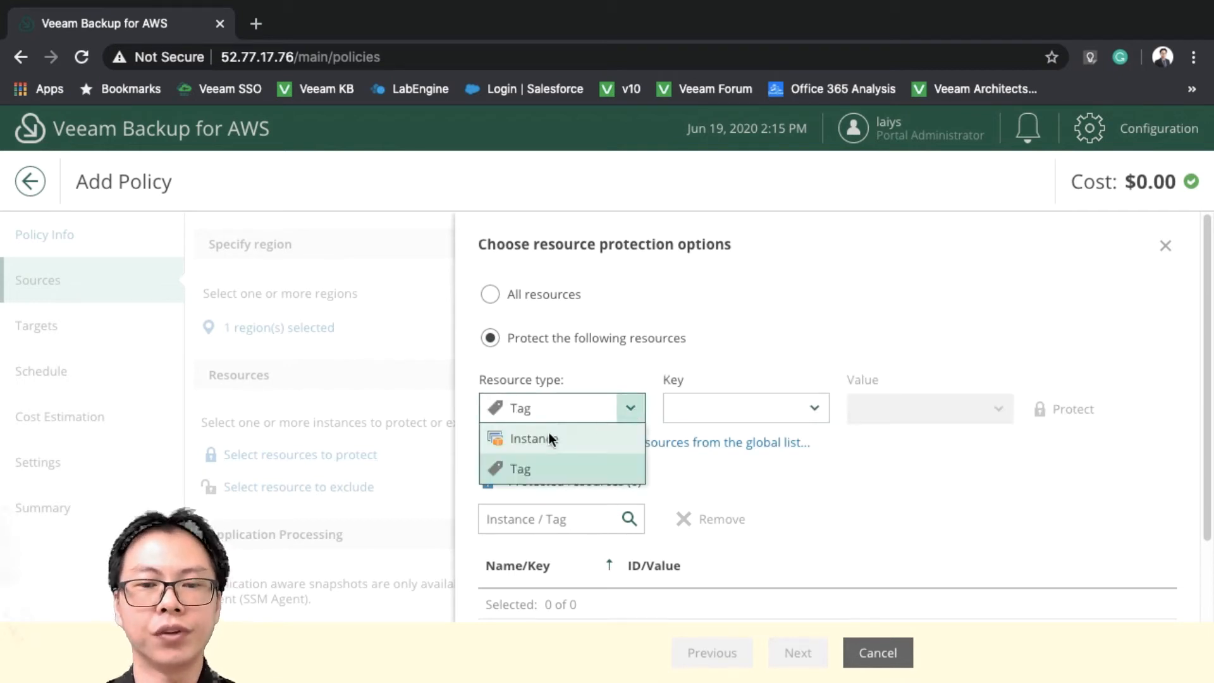
click(542, 438)
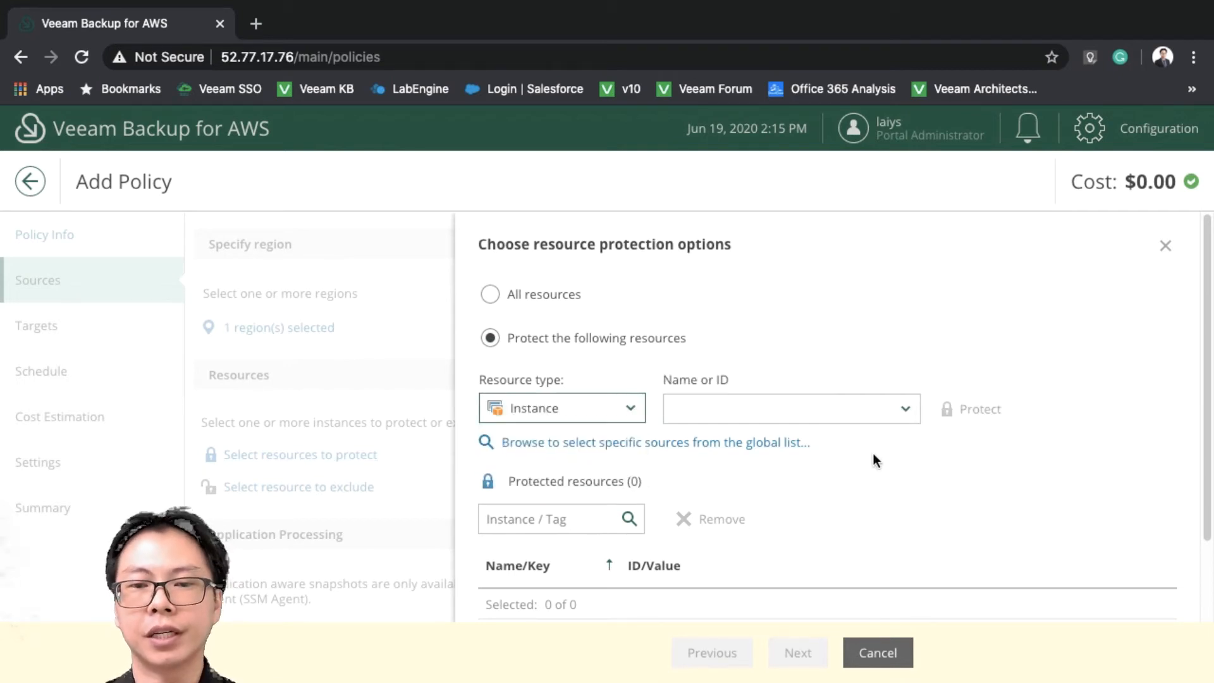
Add the Lai-Testvm1 instance from the global source list to the protected resources and apply the selection
click(698, 442)
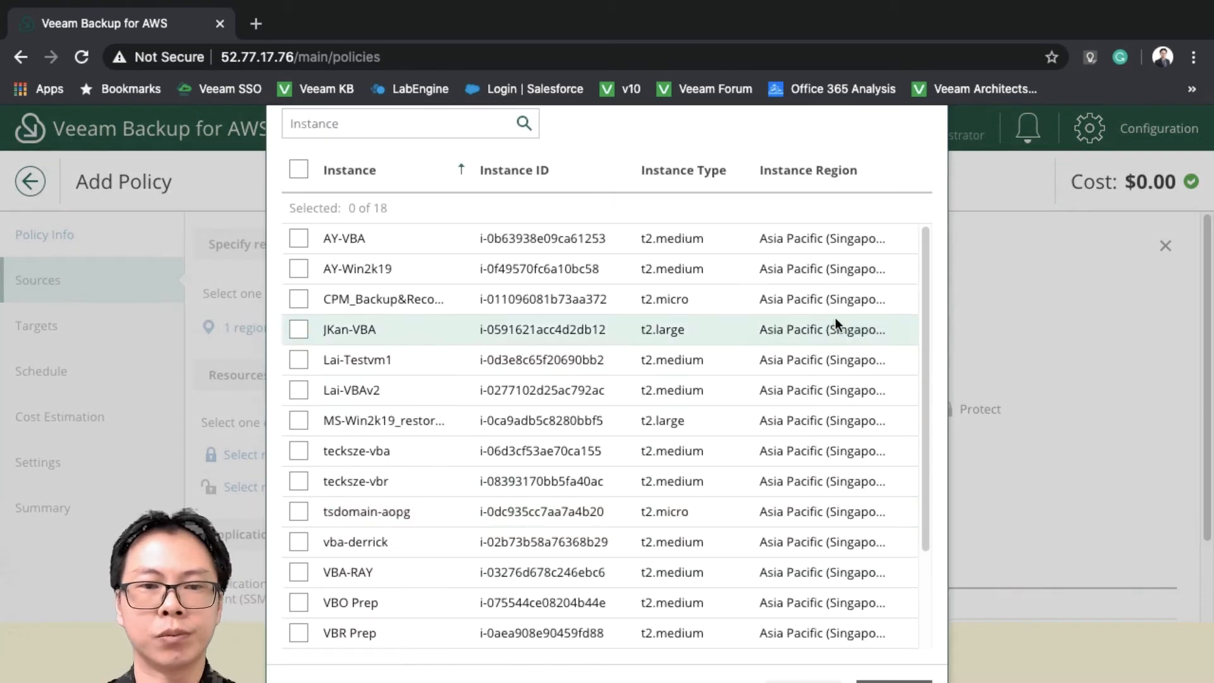
click(298, 360)
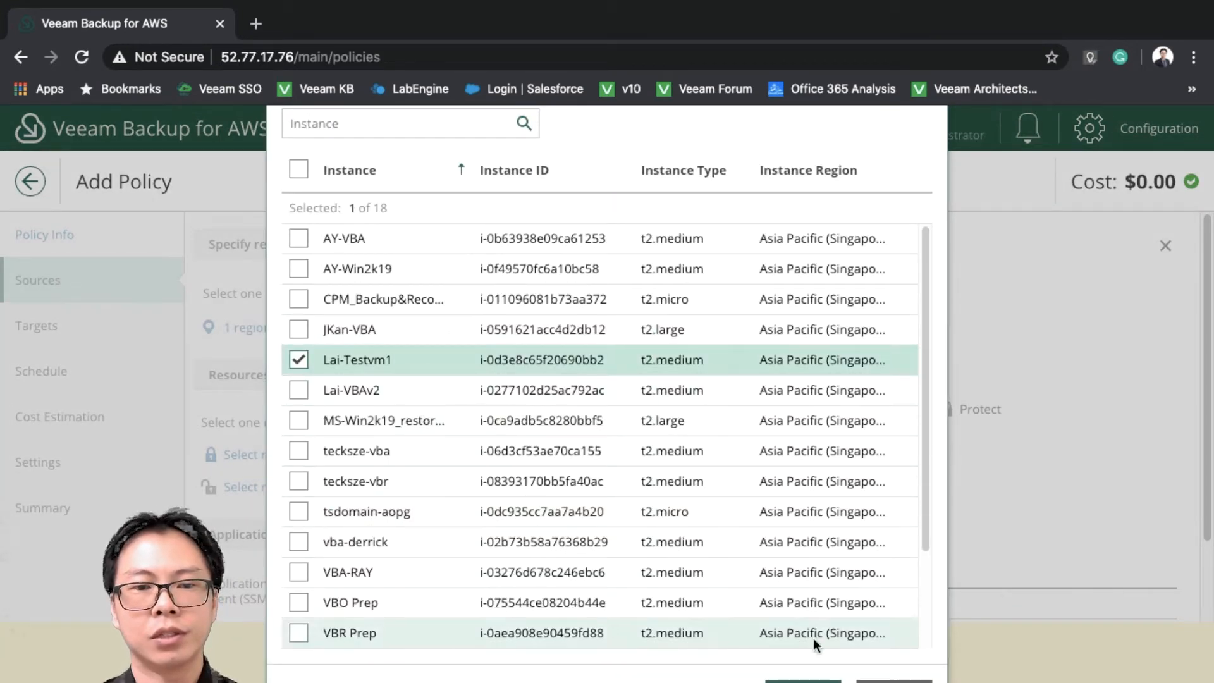
click(801, 678)
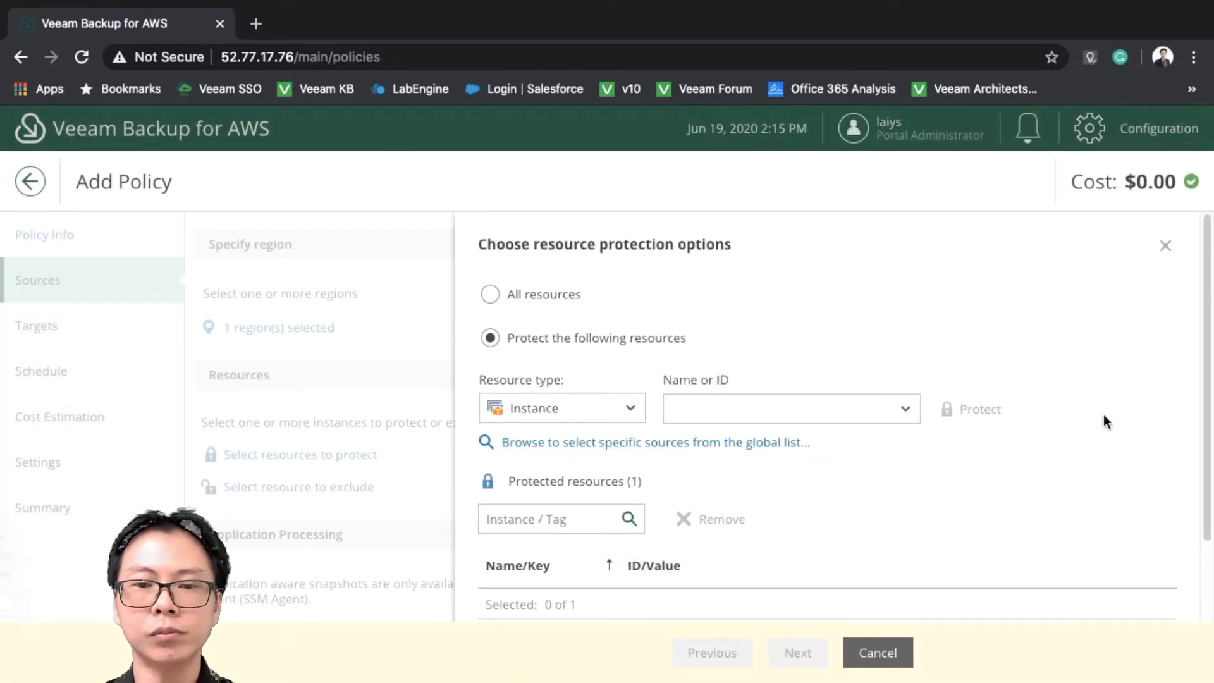
drag(1209, 420, 1209, 506)
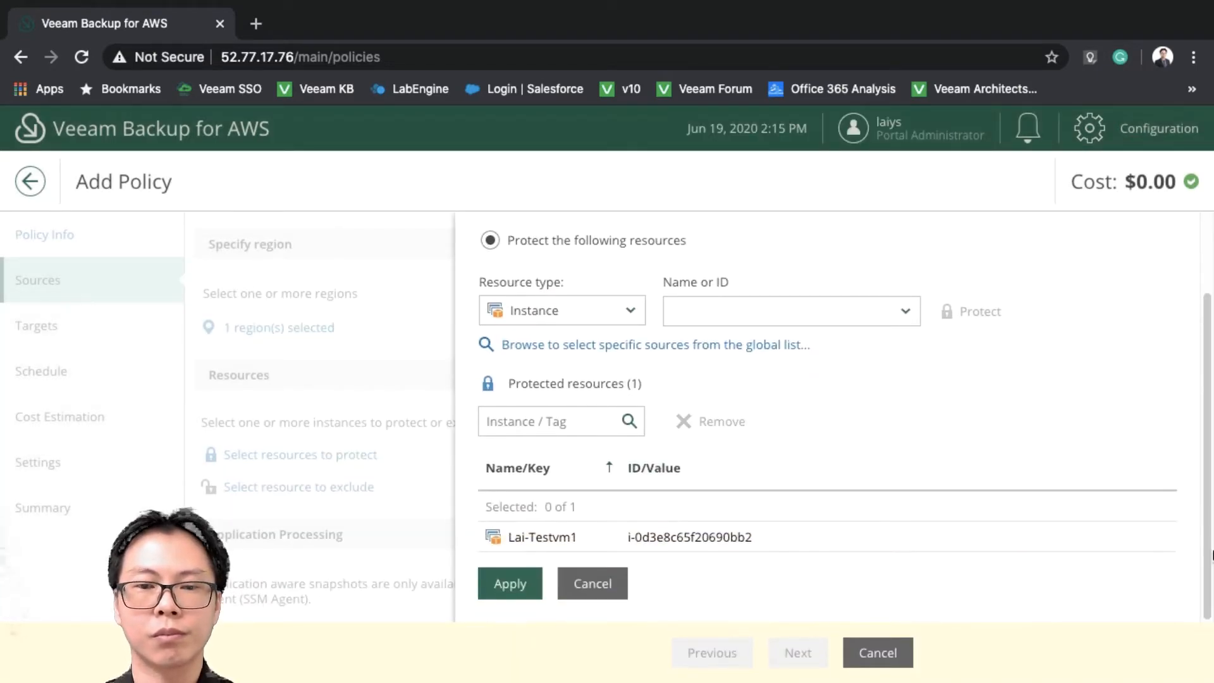
click(610, 536)
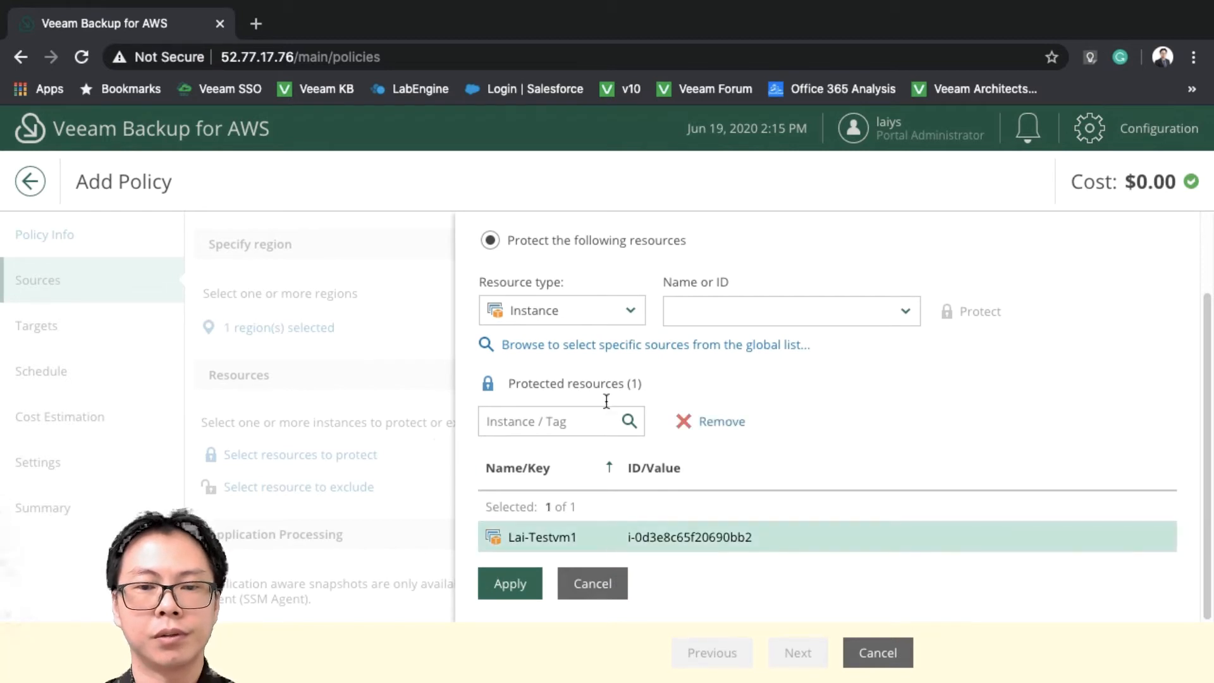
click(511, 583)
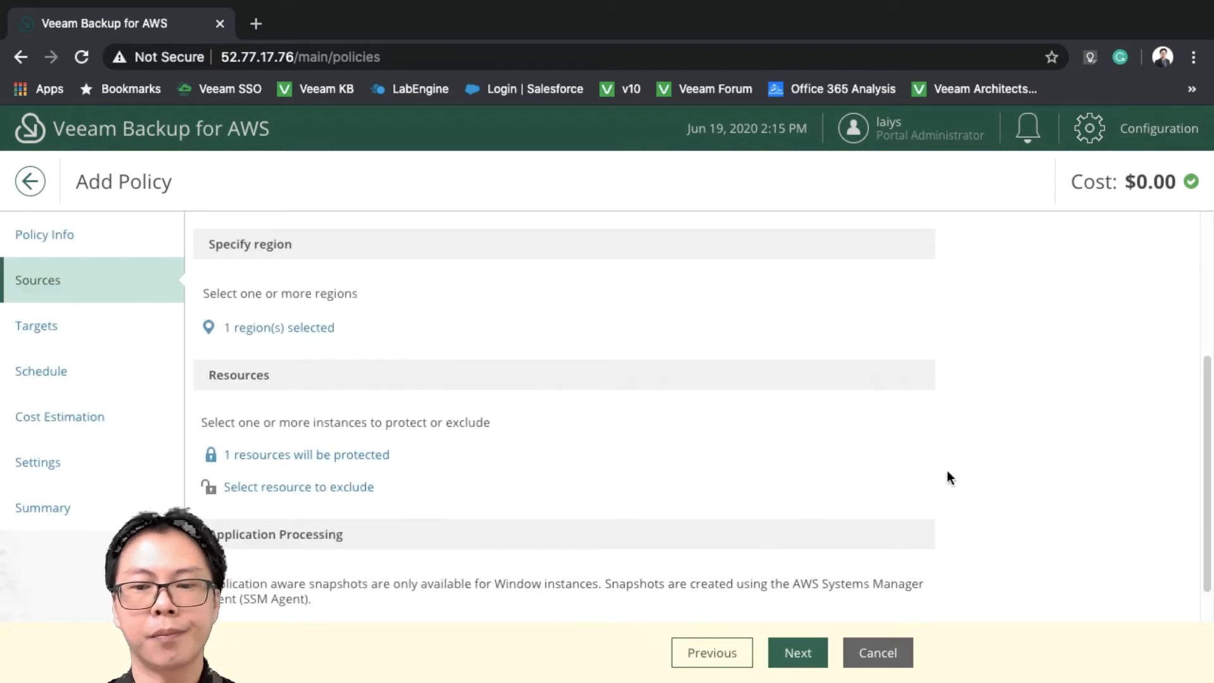
Enable application aware snapshots for the policy and proceed to the target settings
drag(1209, 493, 1209, 522)
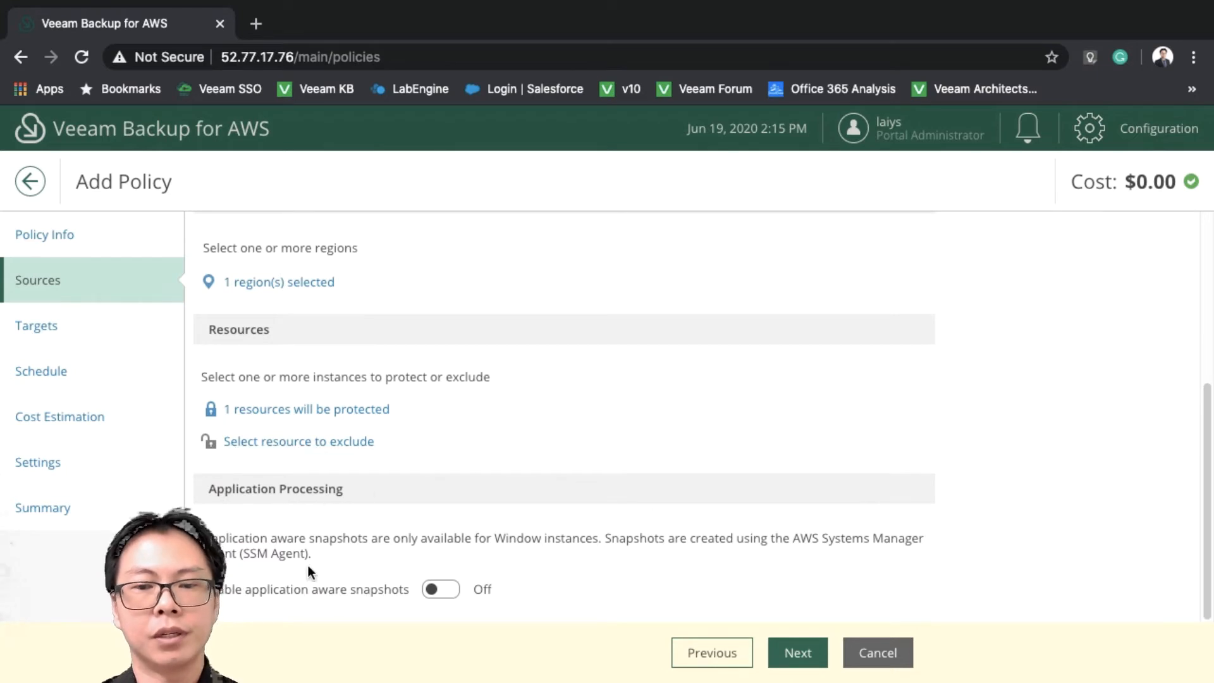
click(441, 588)
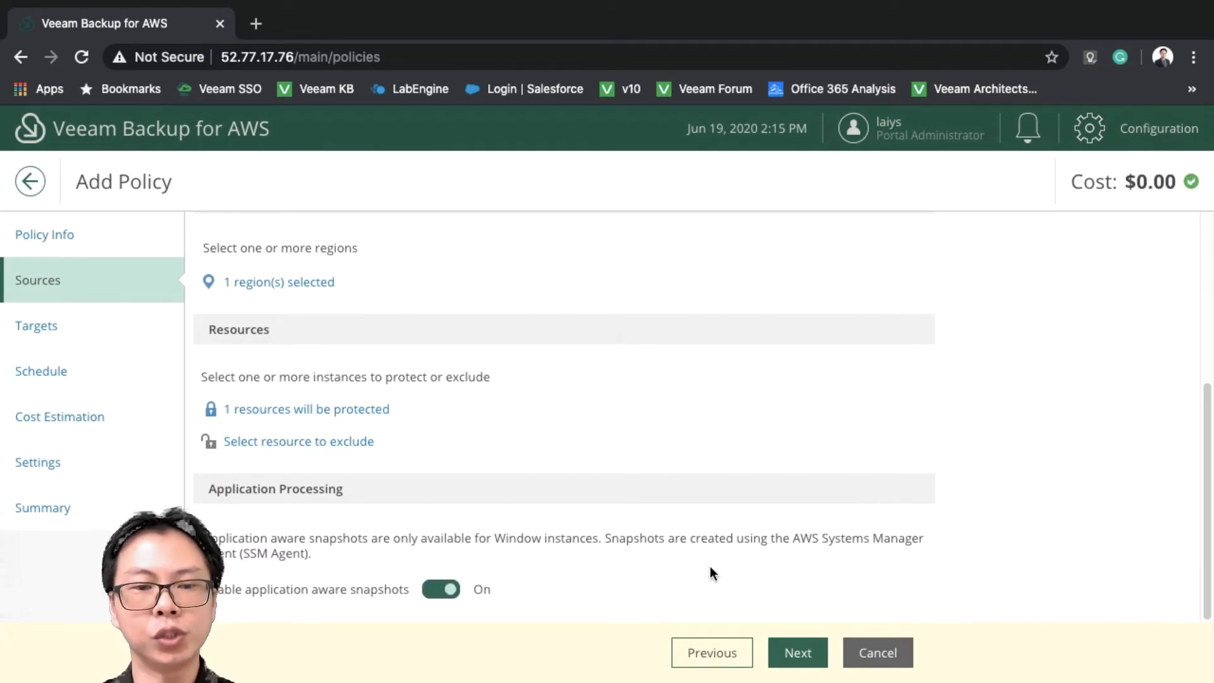
click(799, 653)
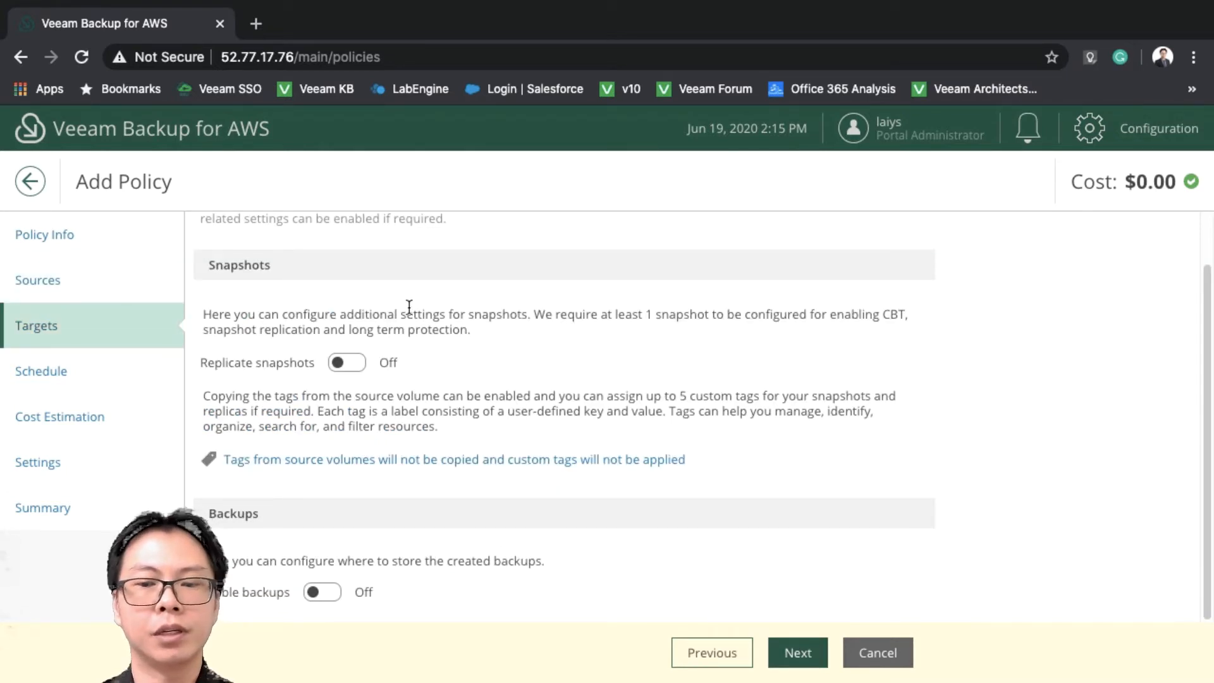
Enable snapshot replication and map Asia Pacific (Singapore) to Asia Pacific (Hong Kong) with Default Backup Restore as target account, without encryption
scroll(1209, 398, up, 2)
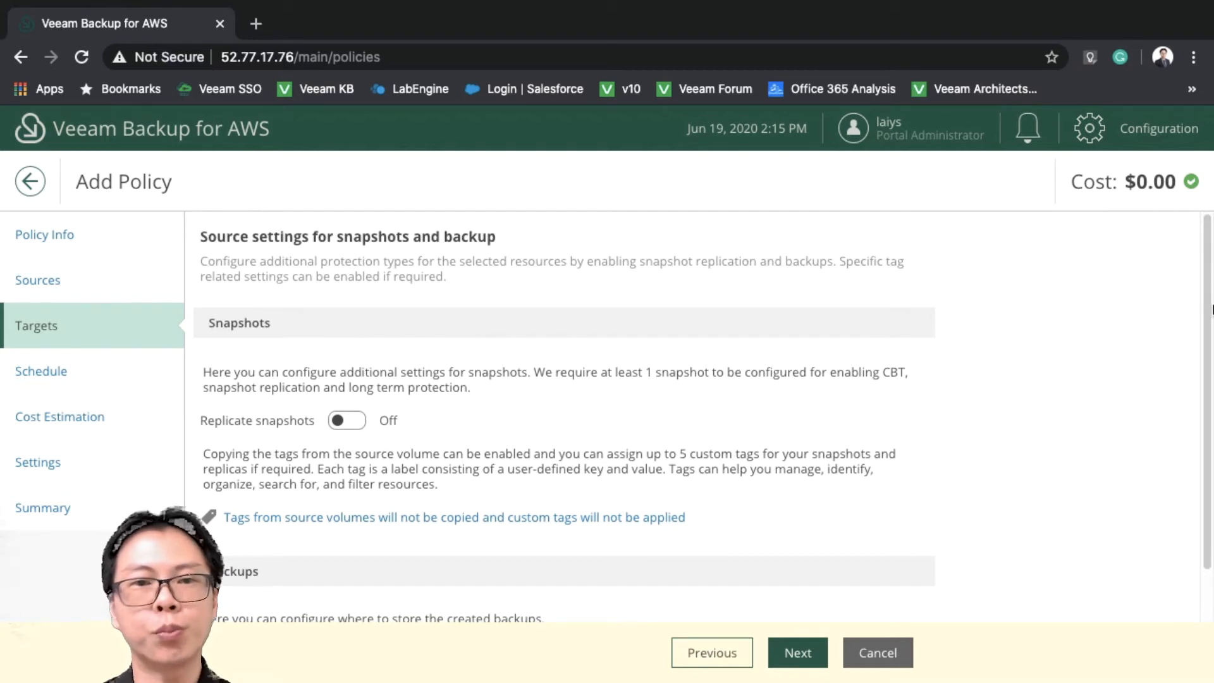
scroll(1211, 354, down, 2)
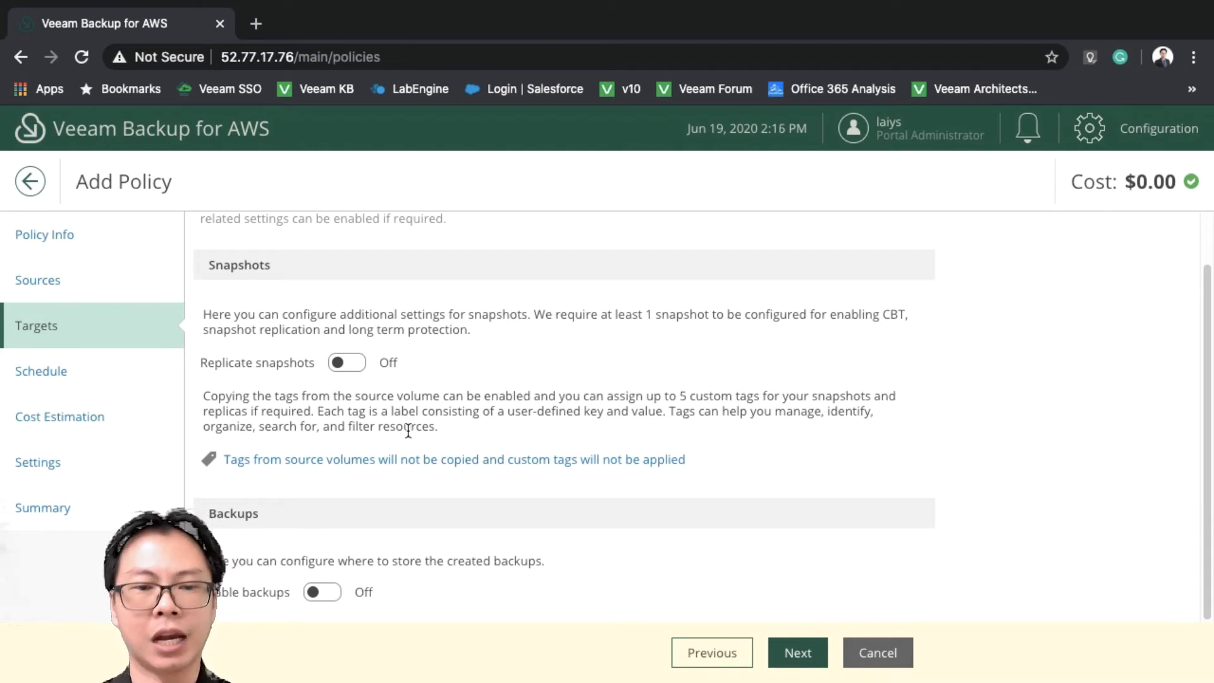
click(355, 361)
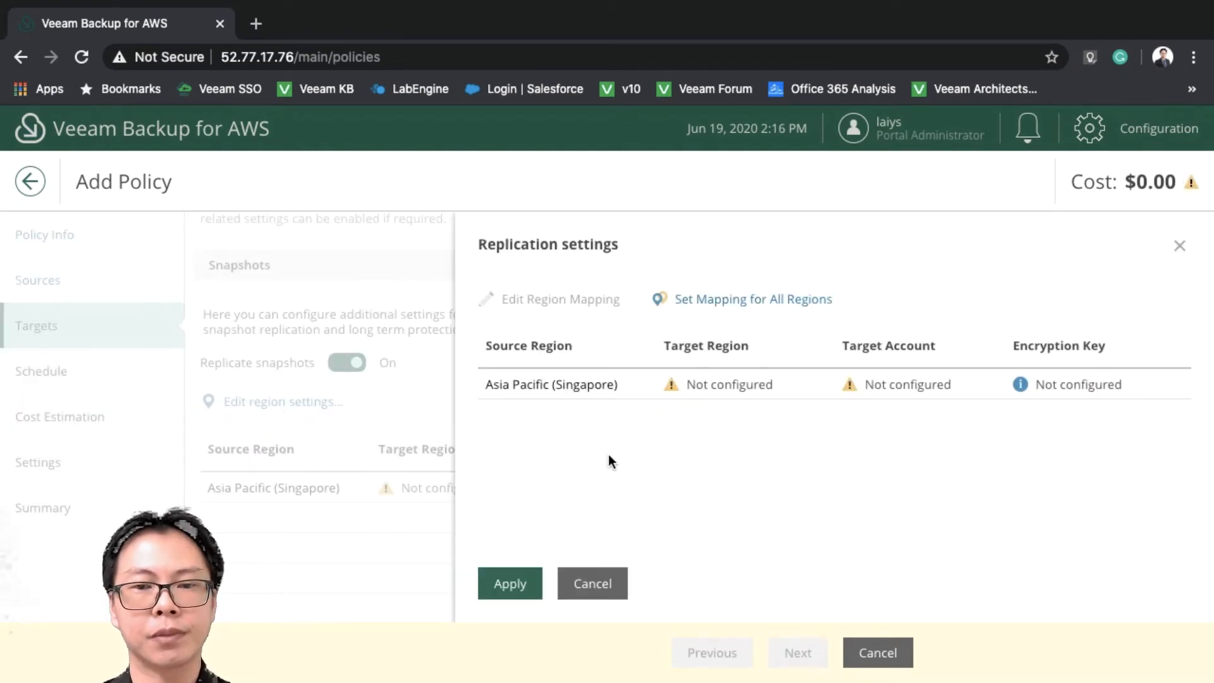
click(730, 379)
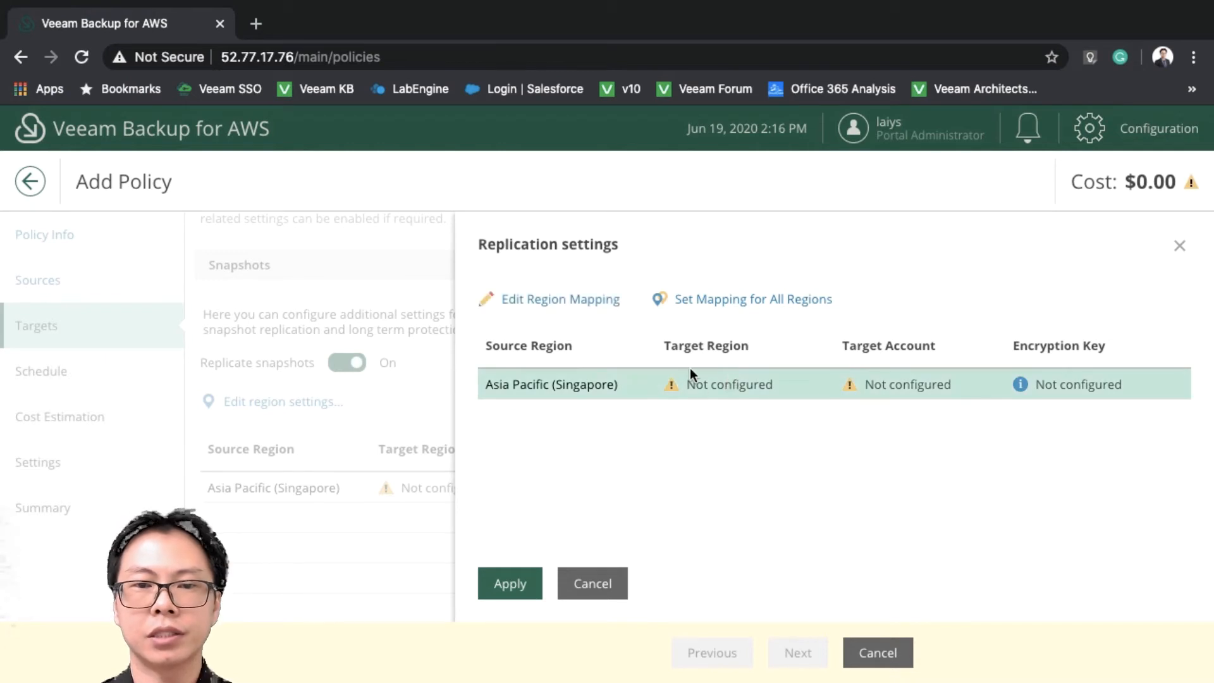
click(560, 299)
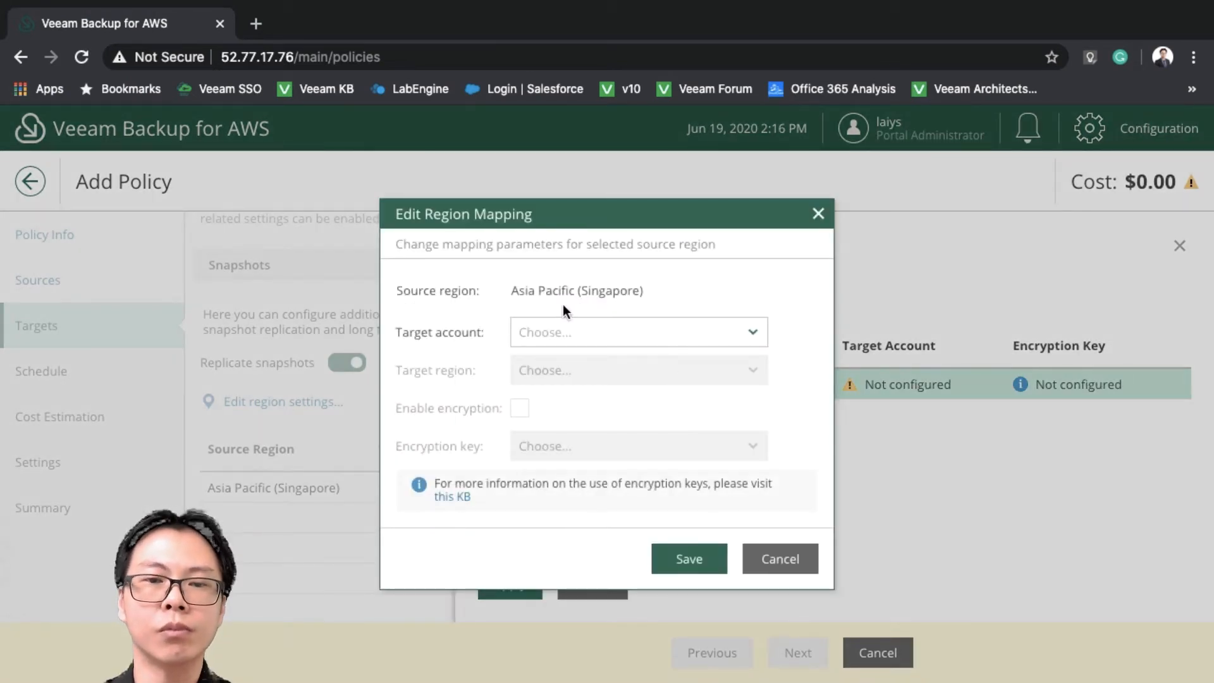
click(605, 332)
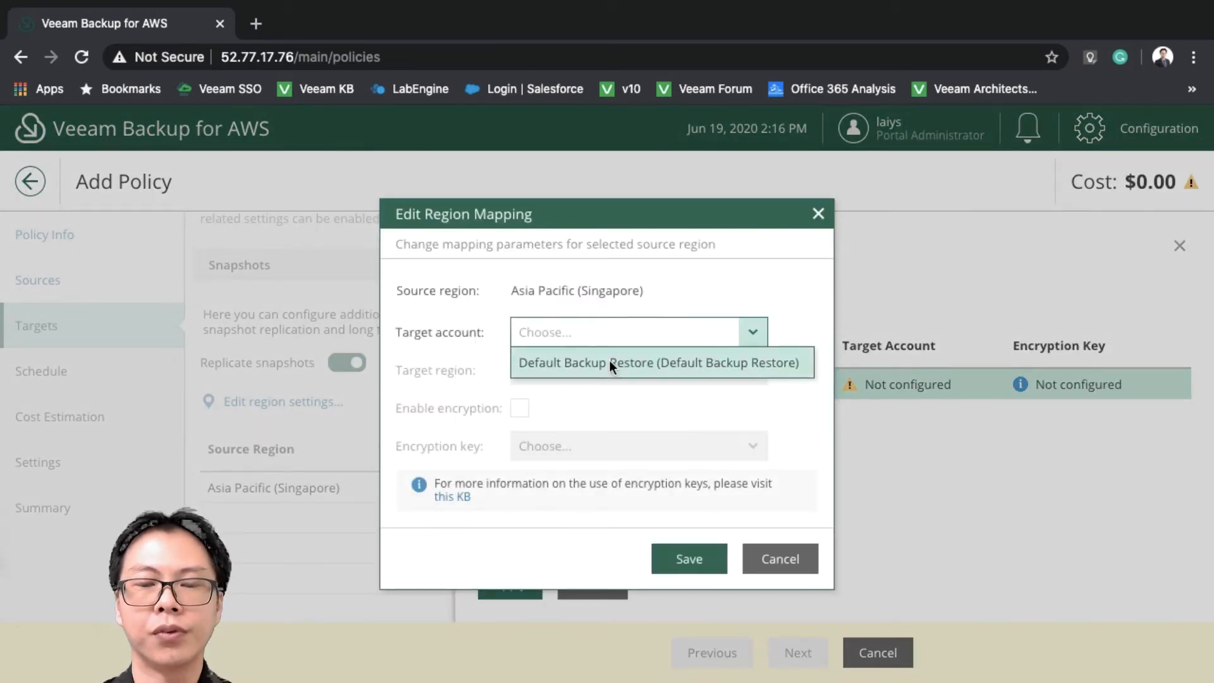
click(610, 360)
click(568, 365)
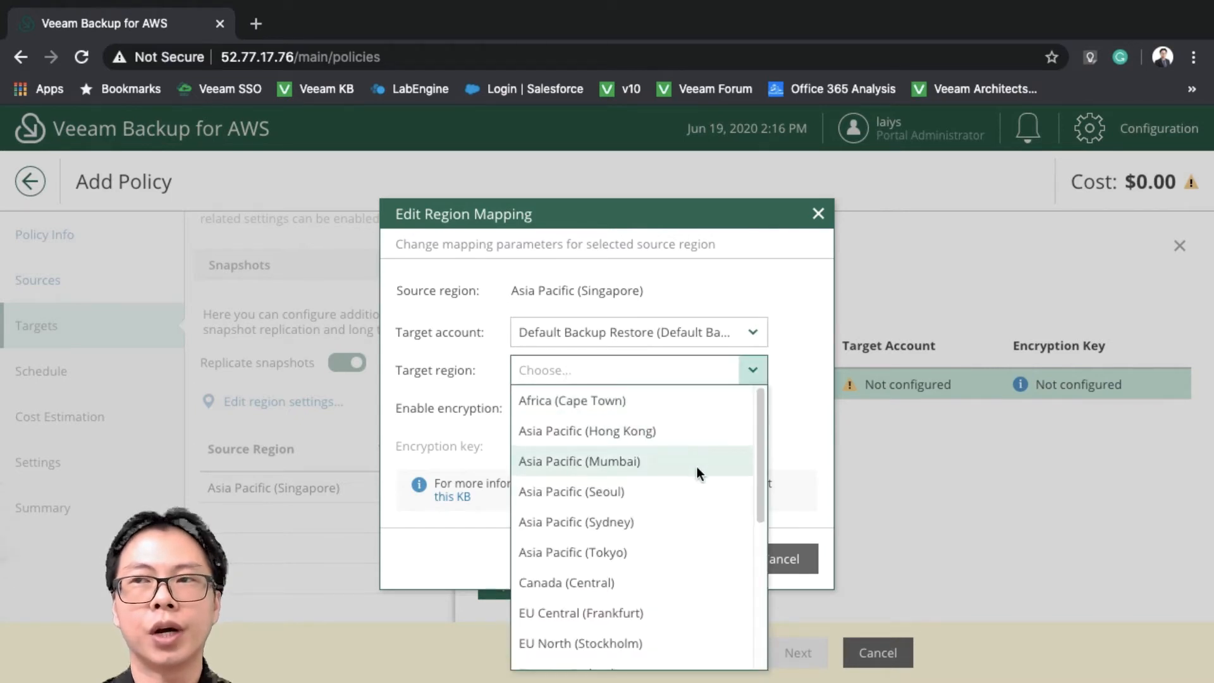
click(615, 435)
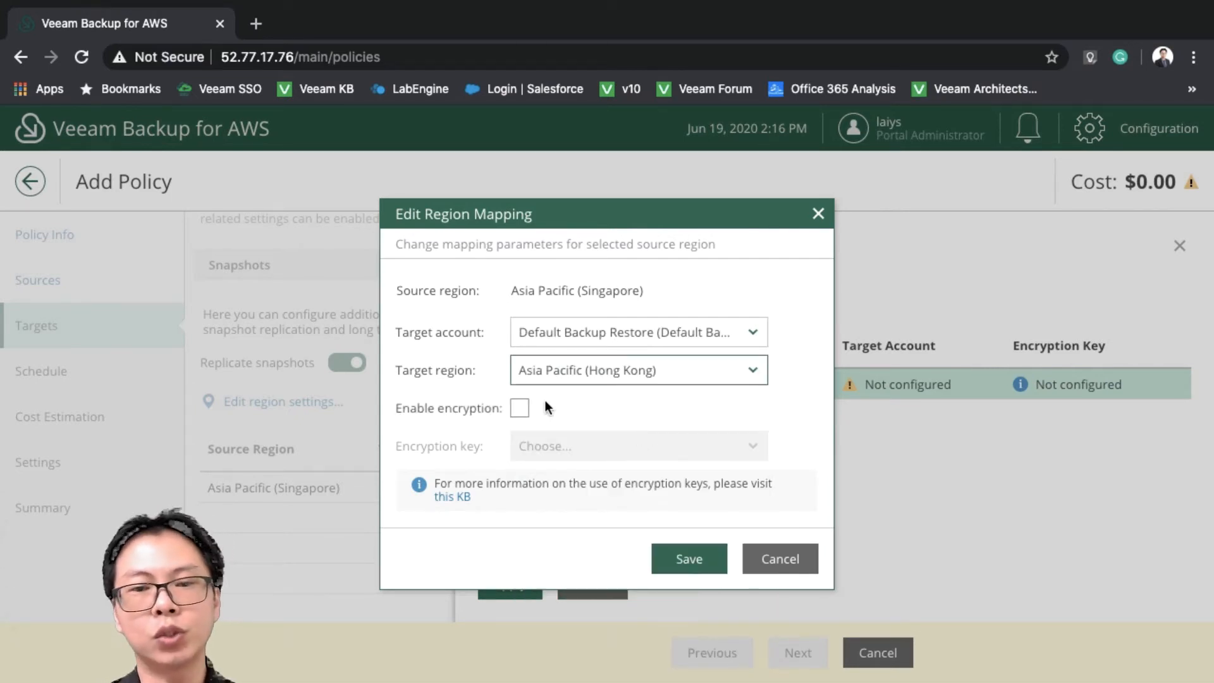
click(677, 560)
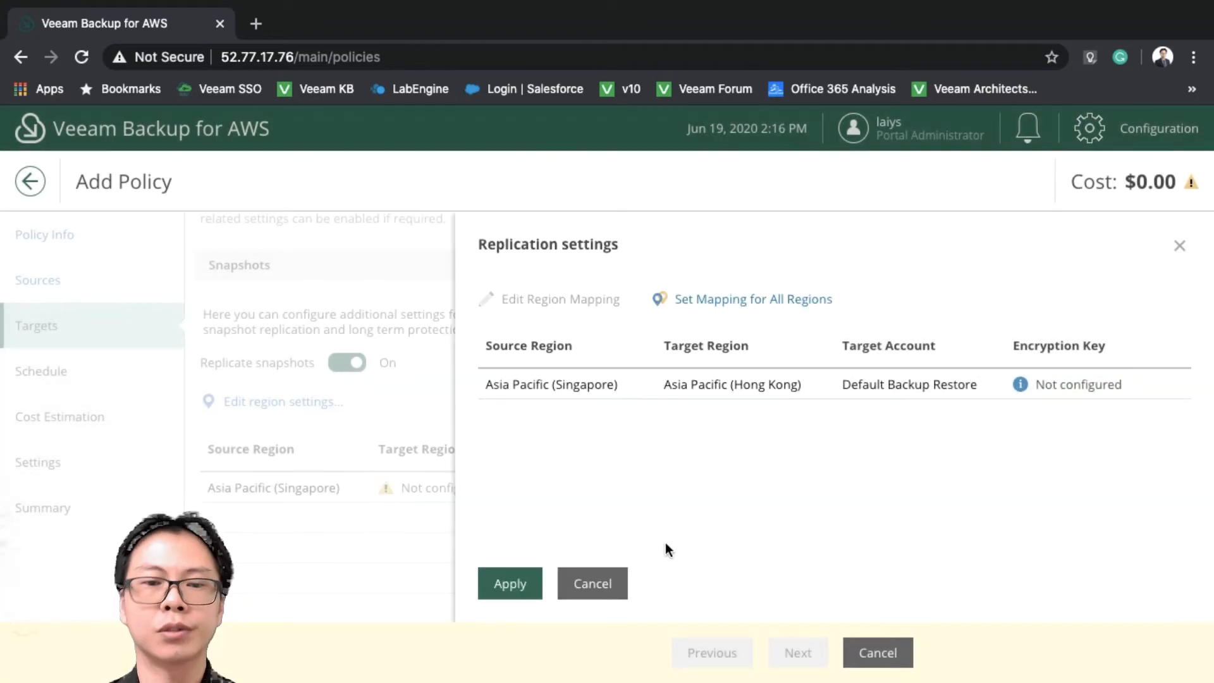
click(517, 585)
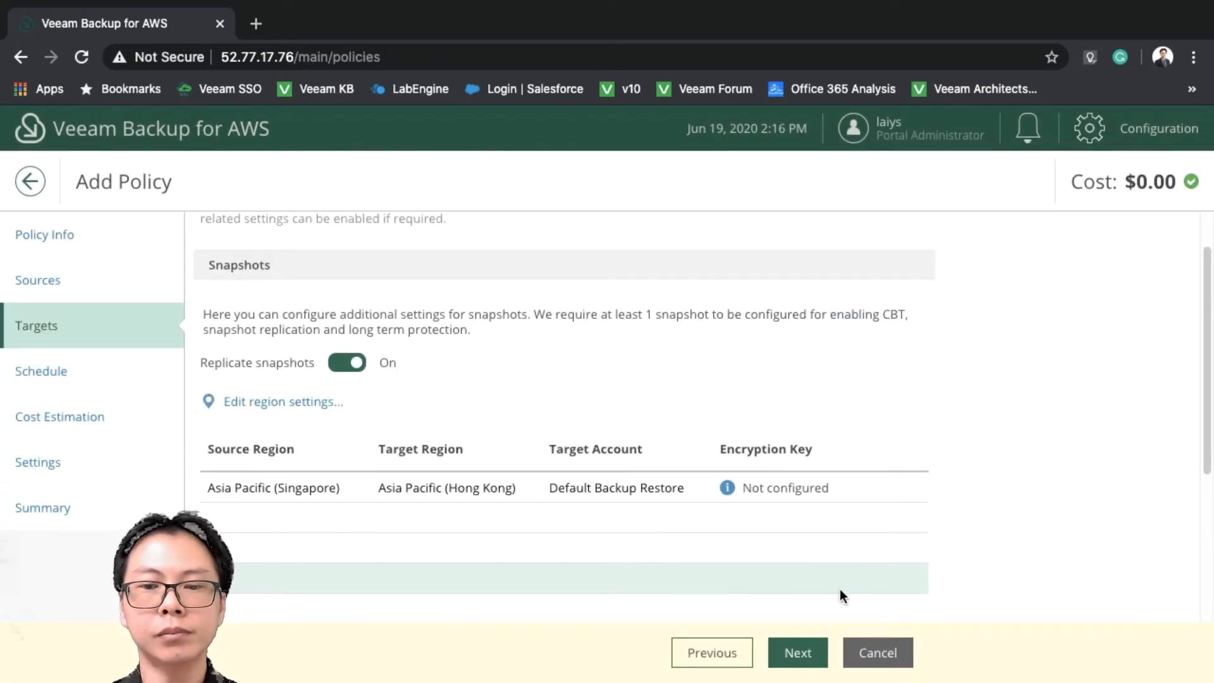
Enable backups for the policy with Lai-VBARepo1 as the backup repository, and proceed to the scheduling options
drag(1205, 394, 1211, 541)
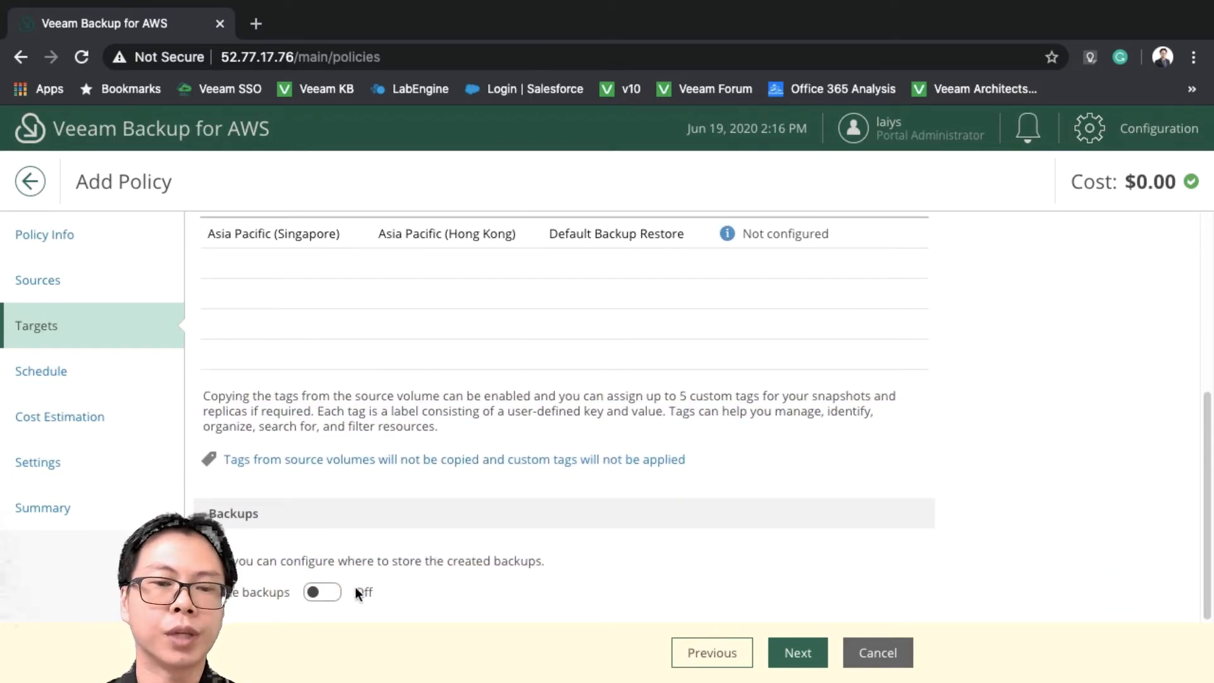
click(332, 589)
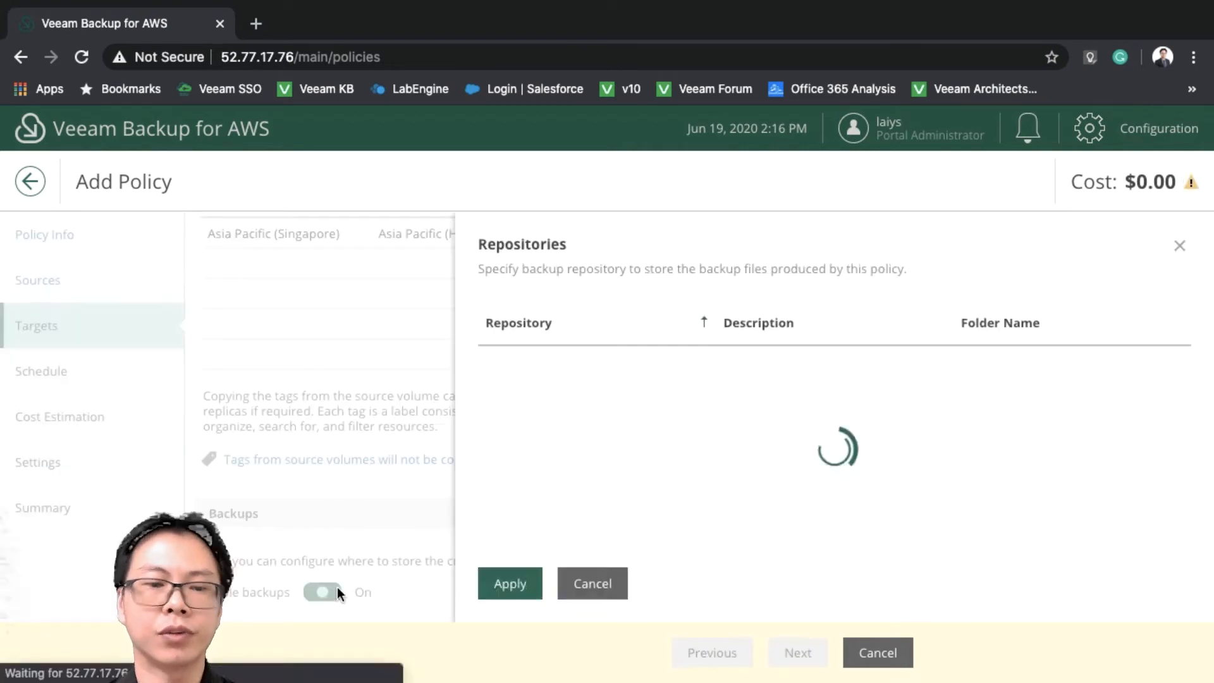
click(594, 359)
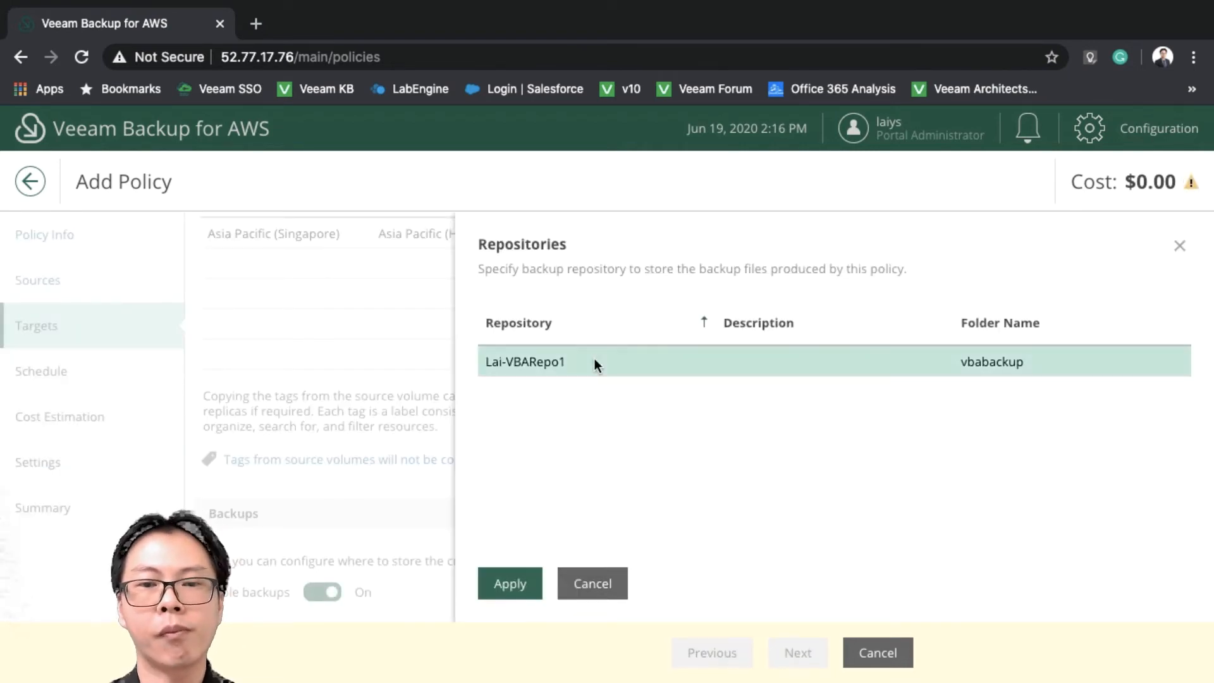
click(508, 583)
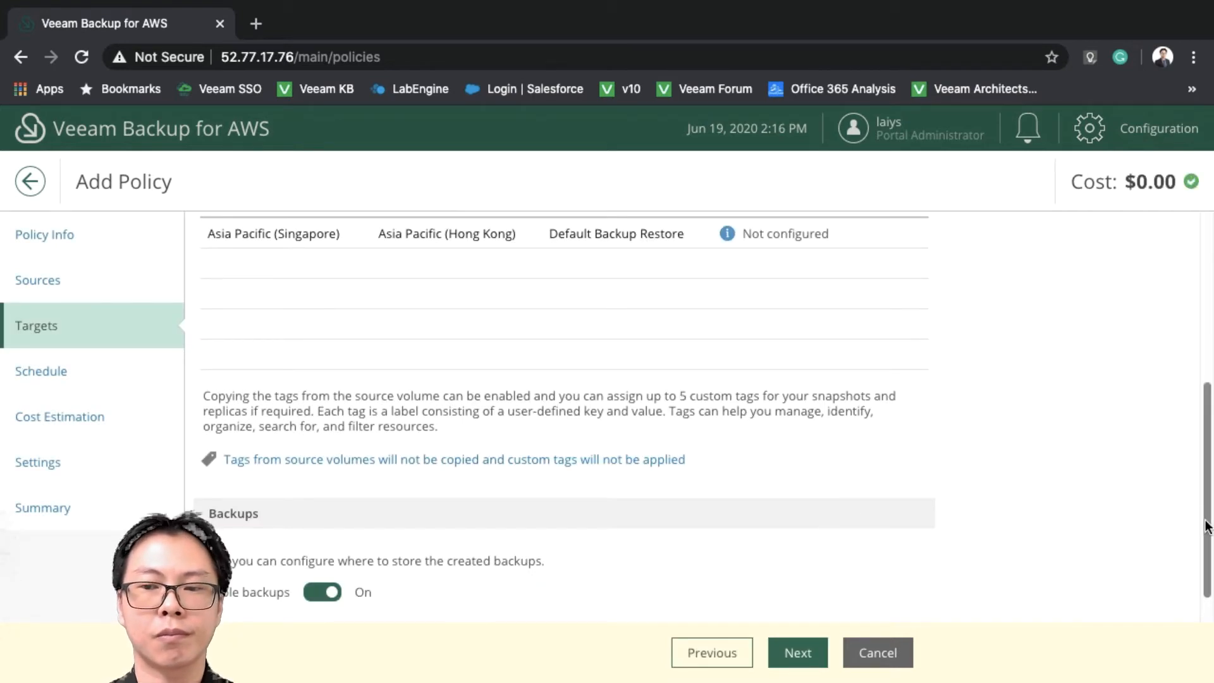
drag(1207, 526, 1212, 575)
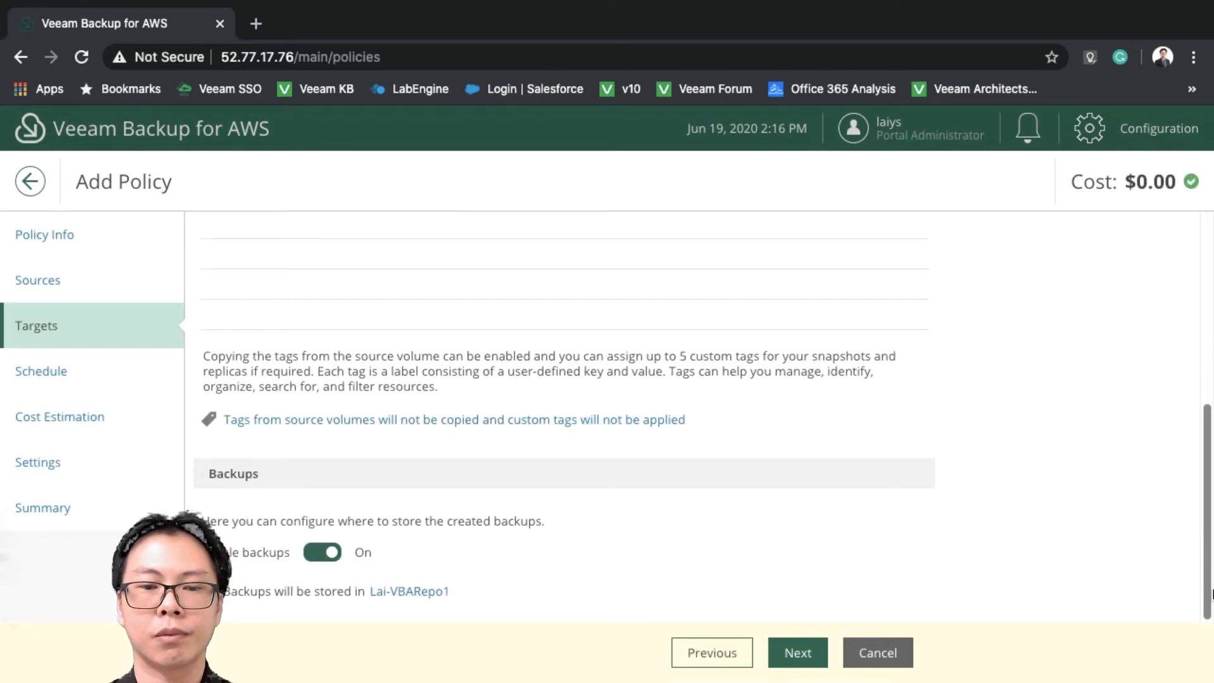
click(784, 665)
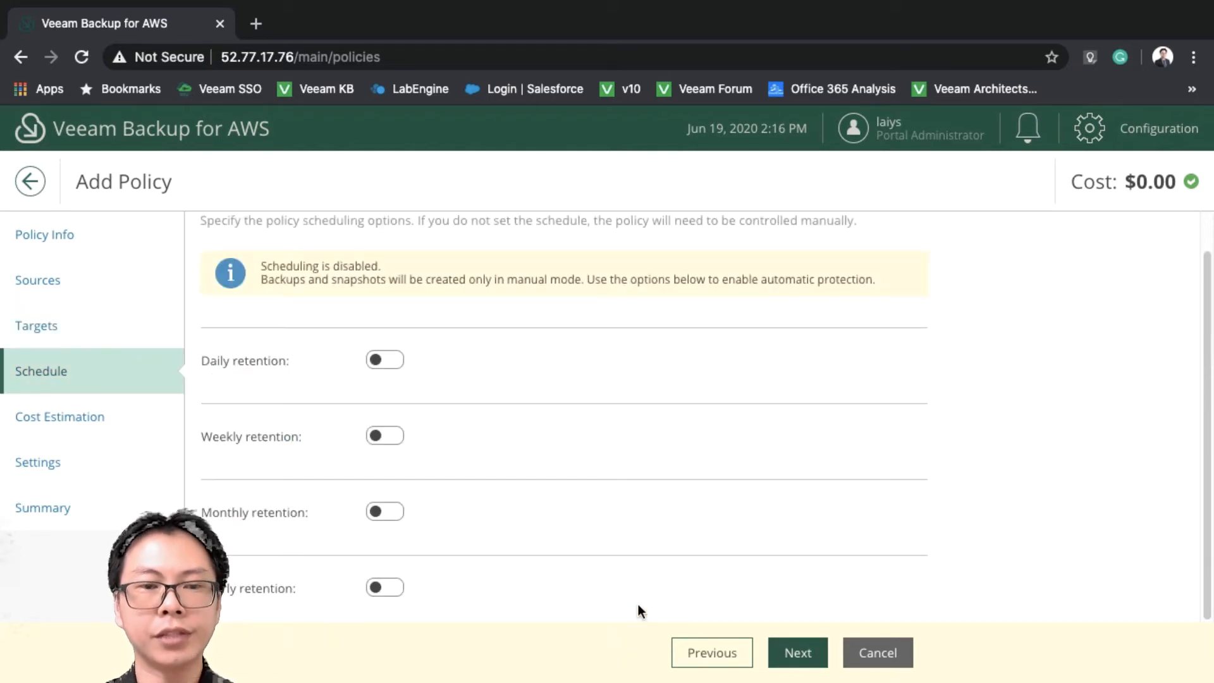
Enable daily retention, examine its daily schedule and retention counts without changing them, and reopen the daily settings
mouse_move(1205, 434)
mouse_down()
mouse_move(1208, 393)
mouse_move(1209, 430)
mouse_up()
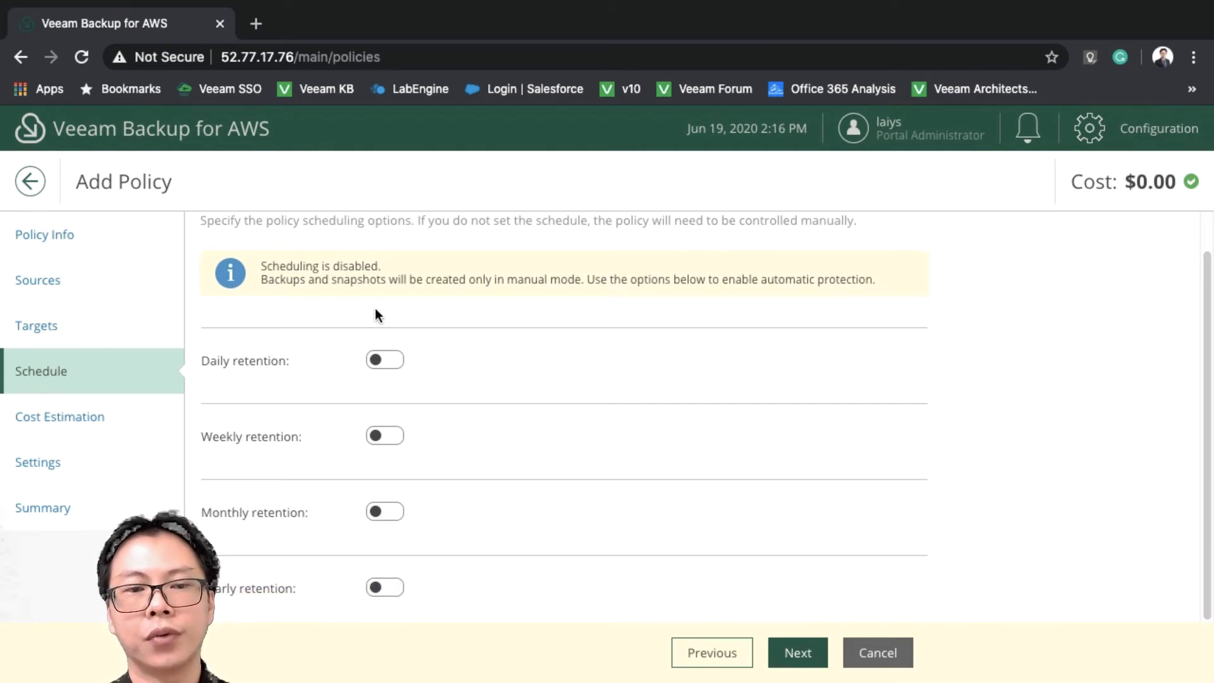
click(381, 358)
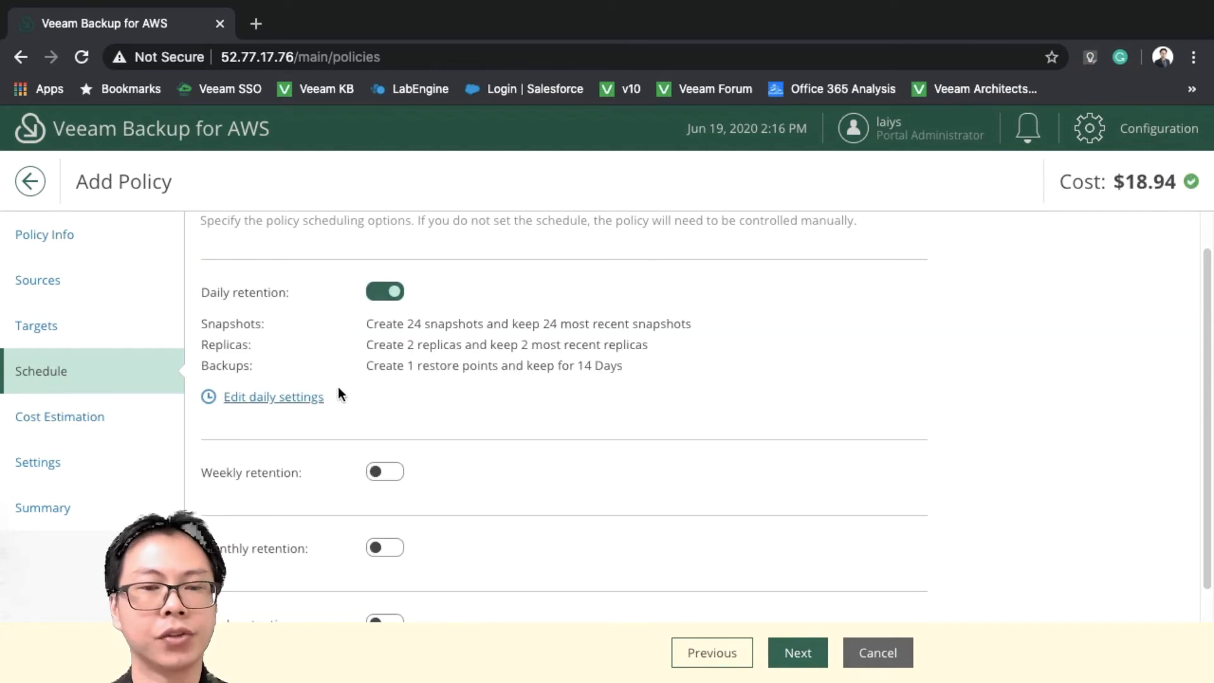
click(307, 400)
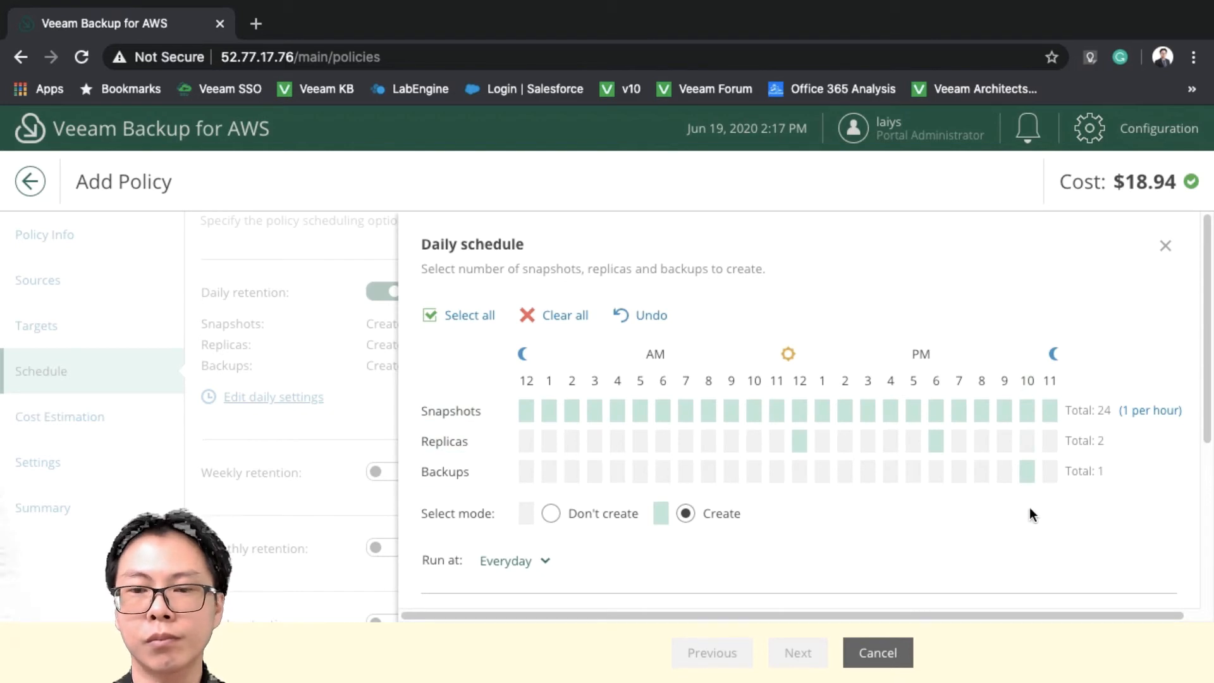
scroll(1030, 513, down, 5)
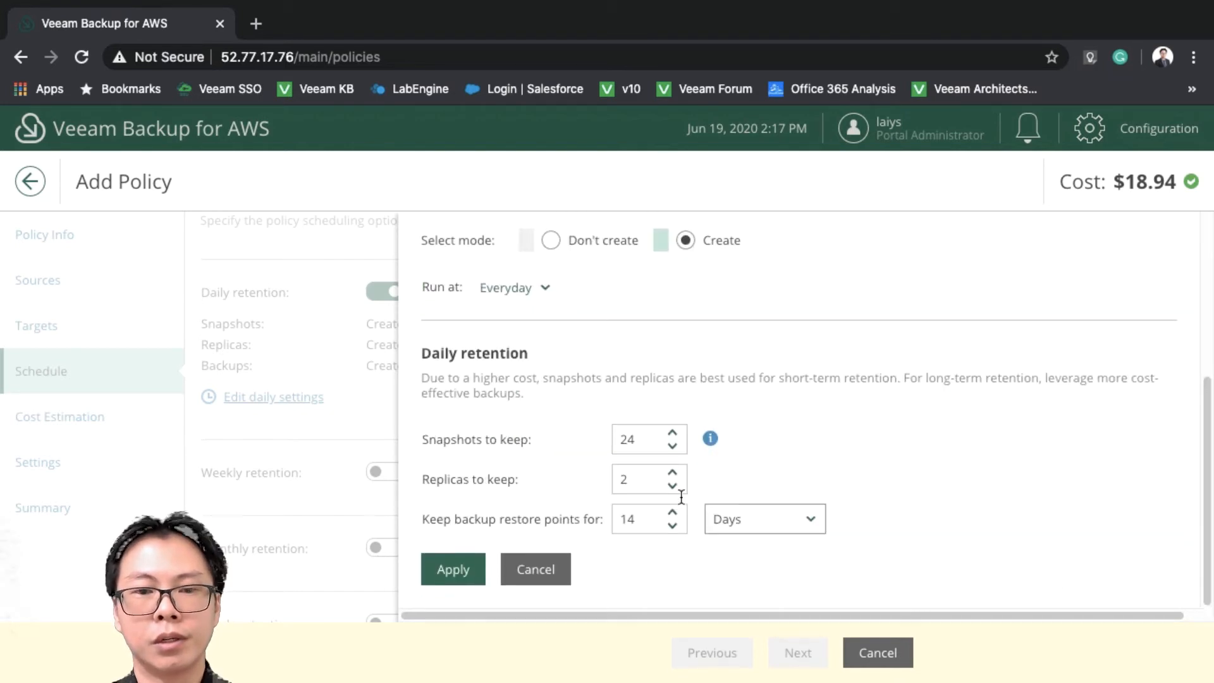
click(521, 571)
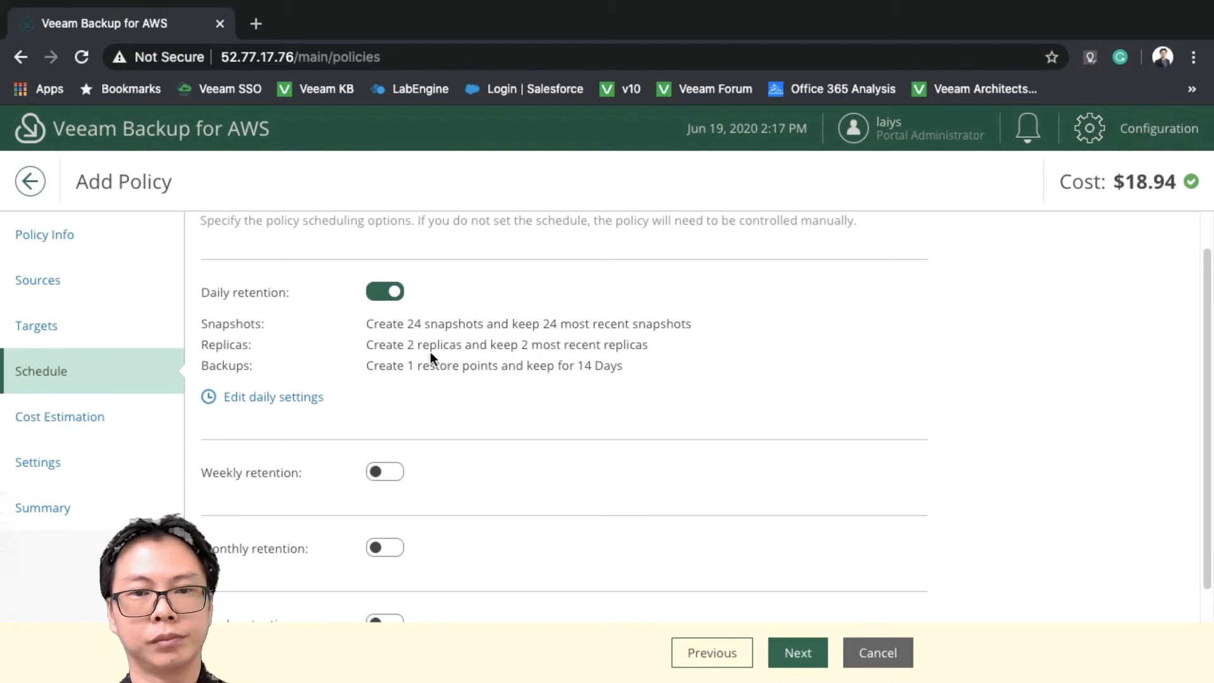
click(265, 398)
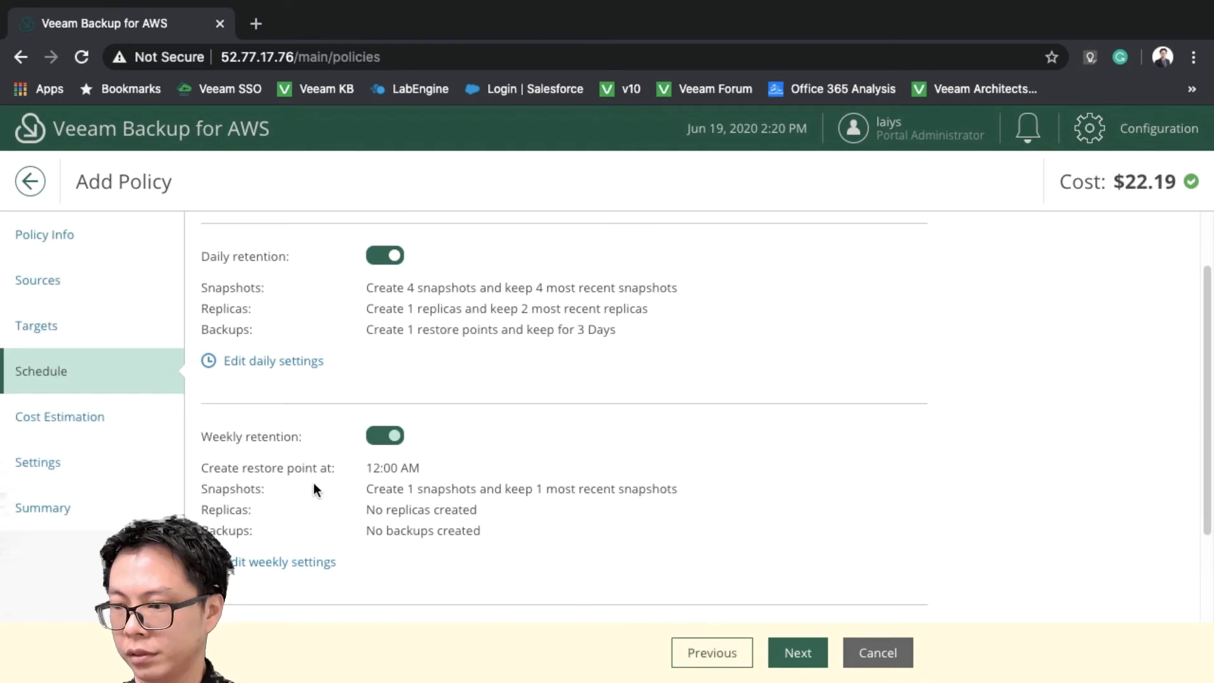
In the weekly schedule, remove the Monday snapshot and create a snapshot, a replica and a backup on Saturday
click(306, 569)
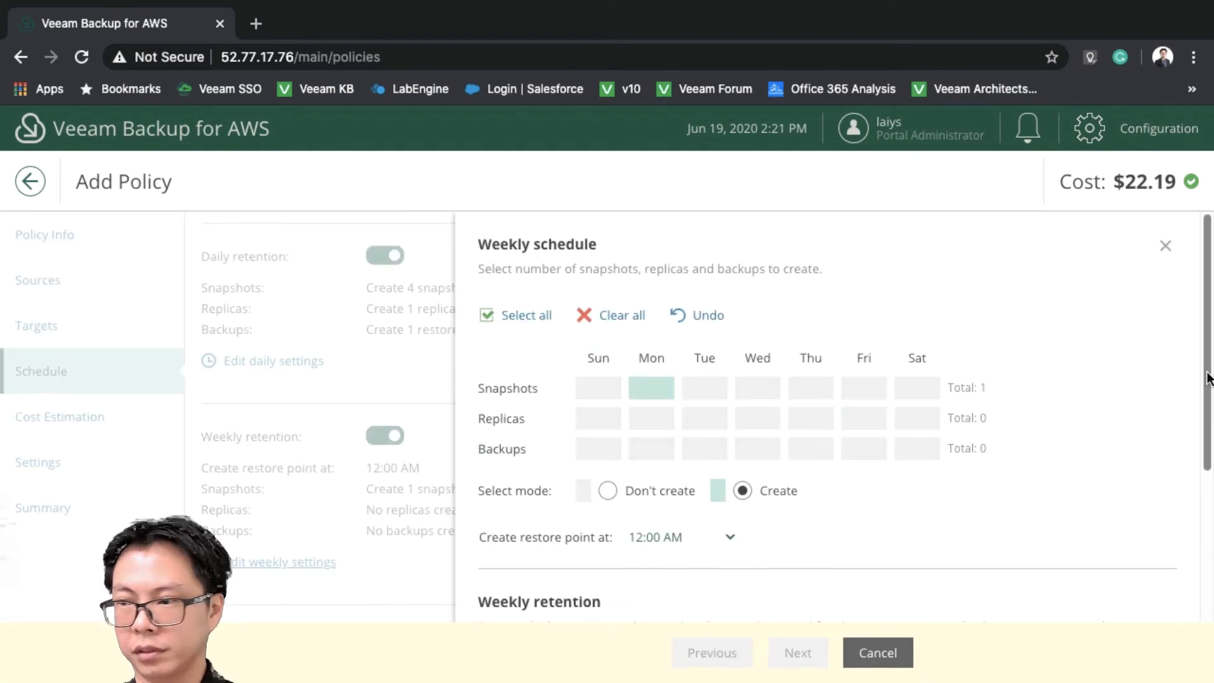
mouse_move(1212, 374)
mouse_down()
mouse_move(1213, 414)
mouse_move(1212, 391)
mouse_up()
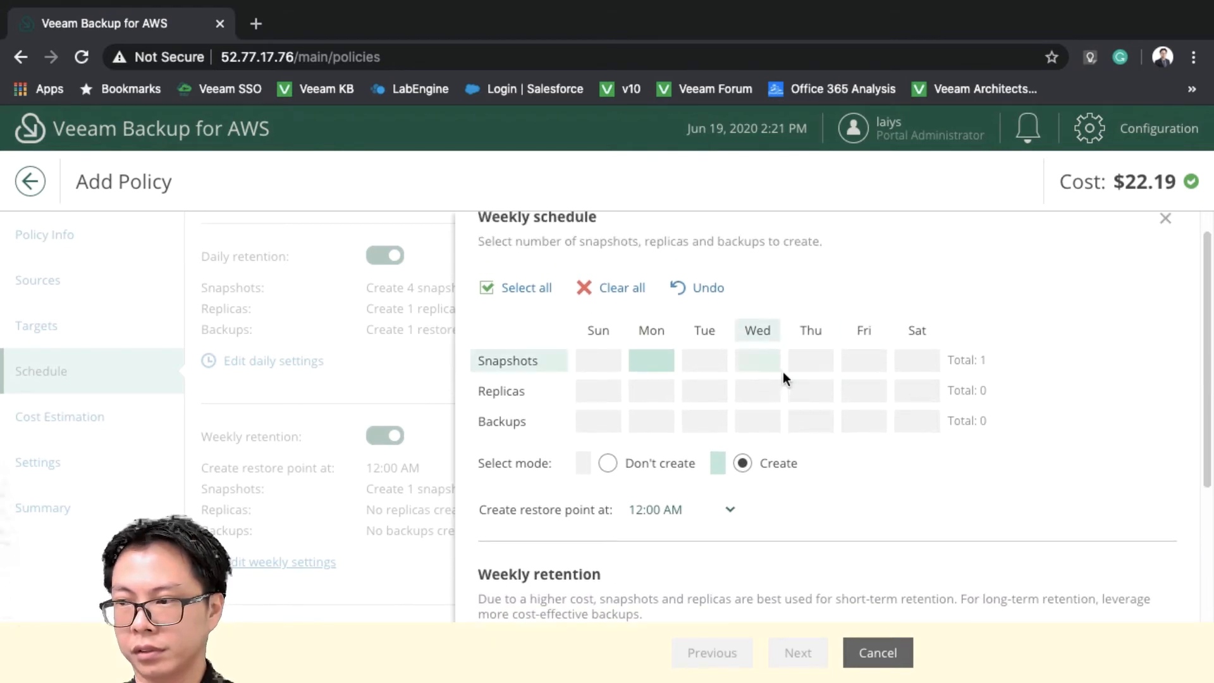
click(608, 463)
click(651, 361)
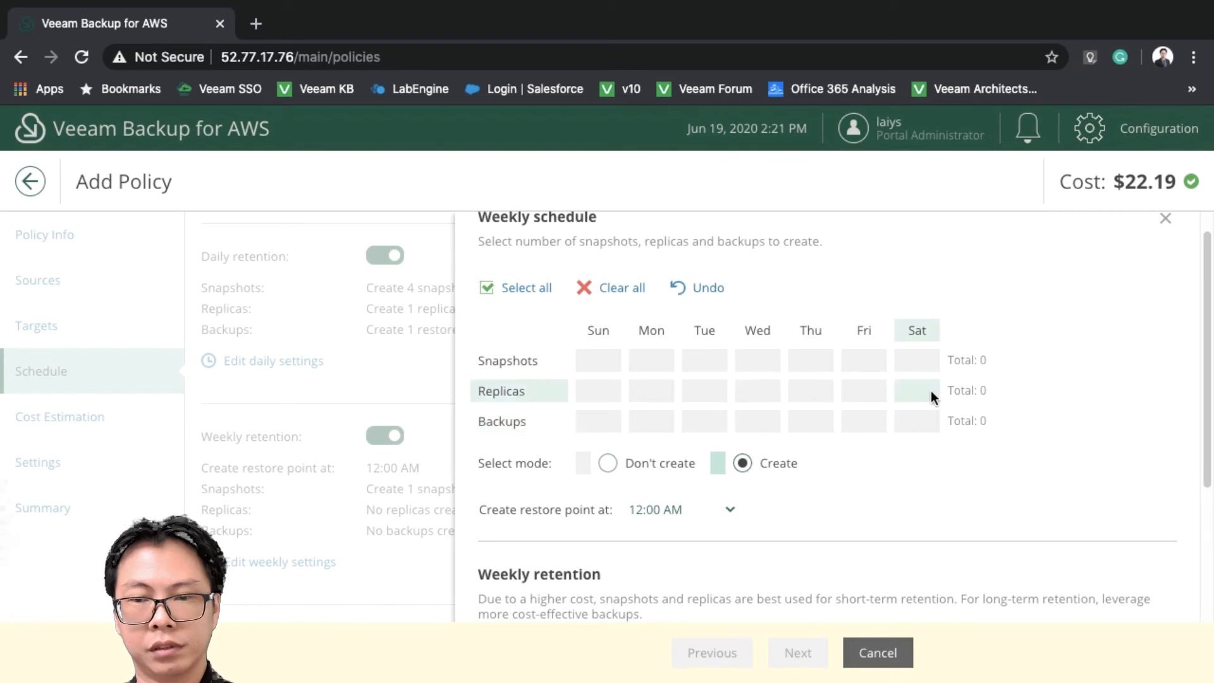
click(931, 389)
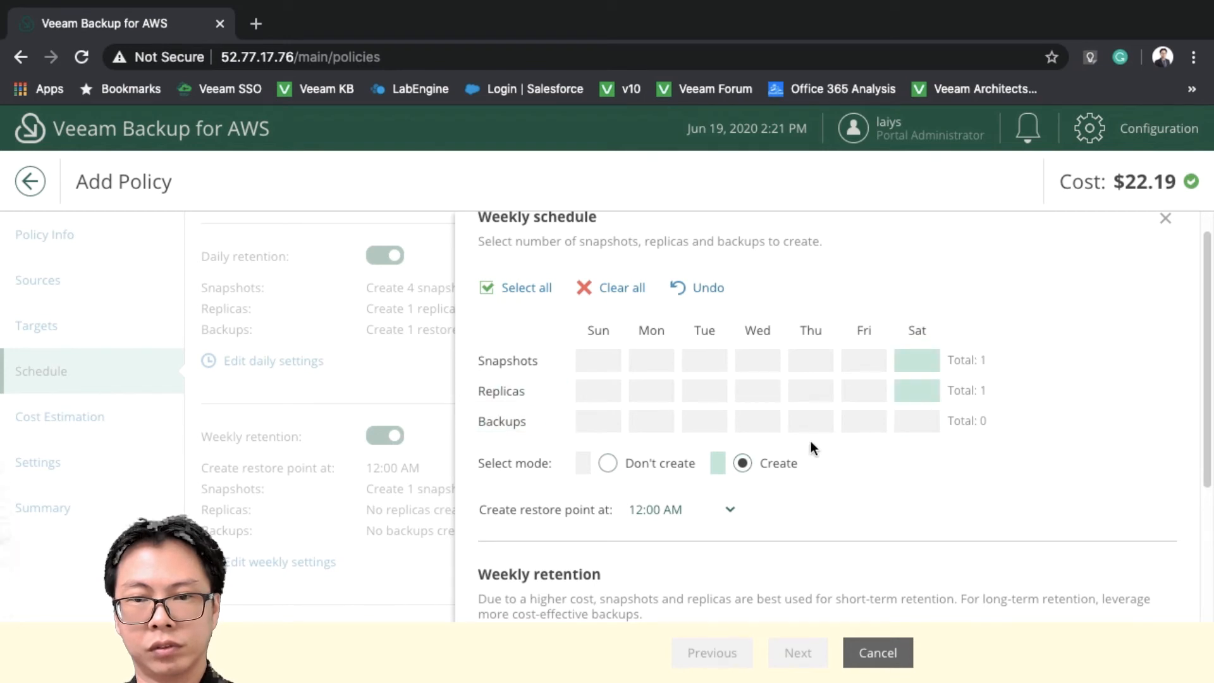
click(917, 423)
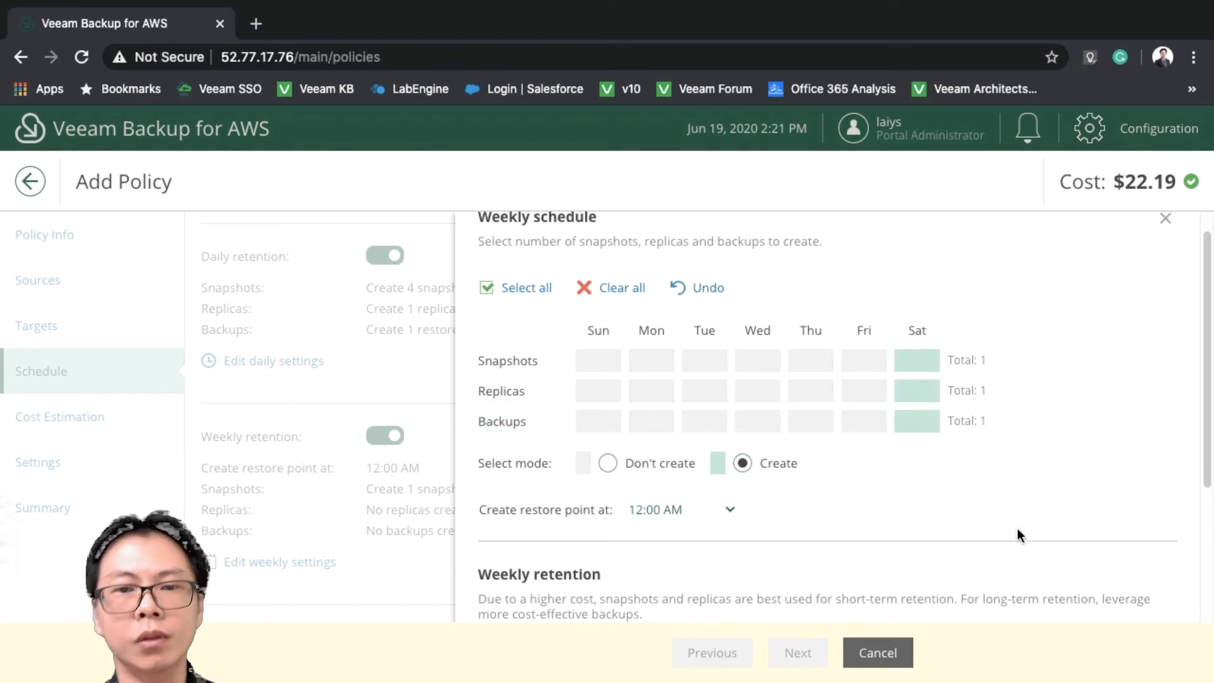
Try the Days unit for weekly backup restore points, set it back to 1 Months, and apply the weekly settings
drag(1208, 456, 1208, 588)
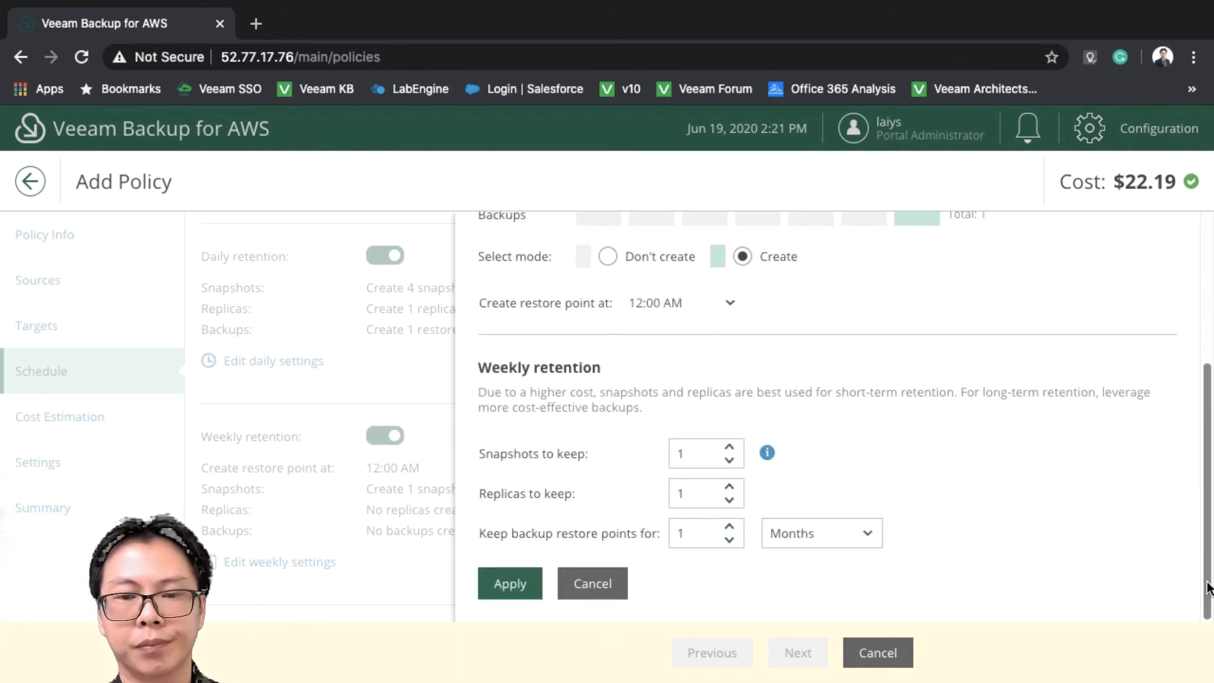
click(825, 536)
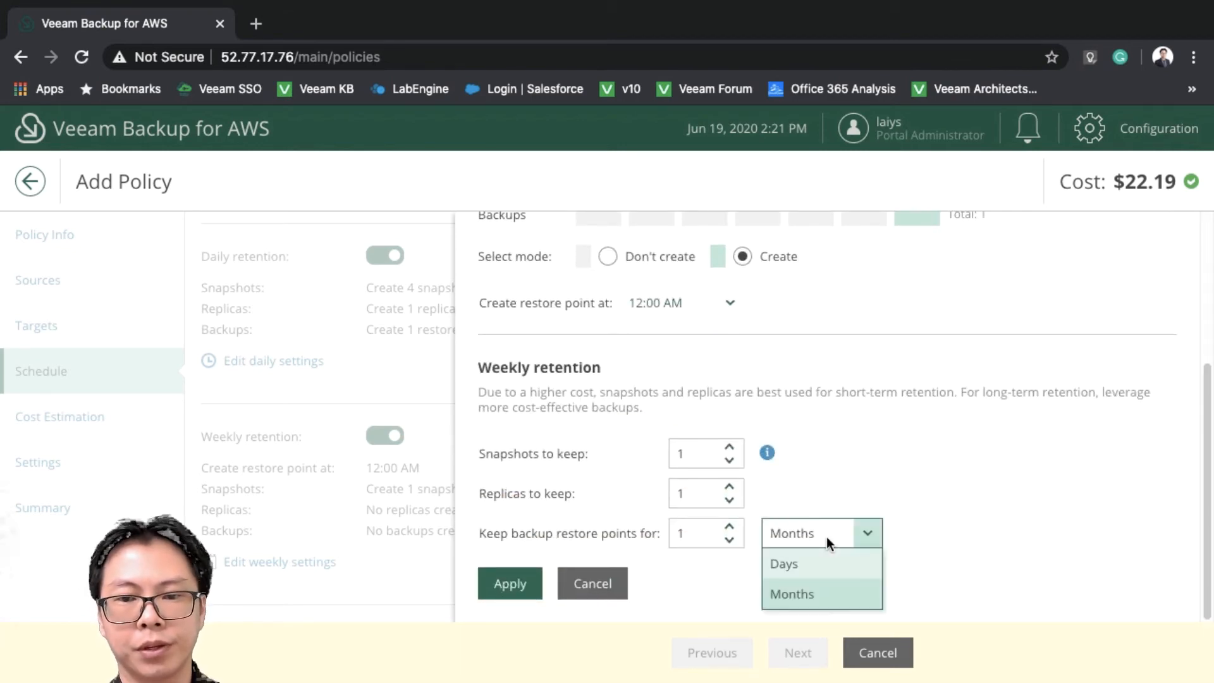
click(814, 564)
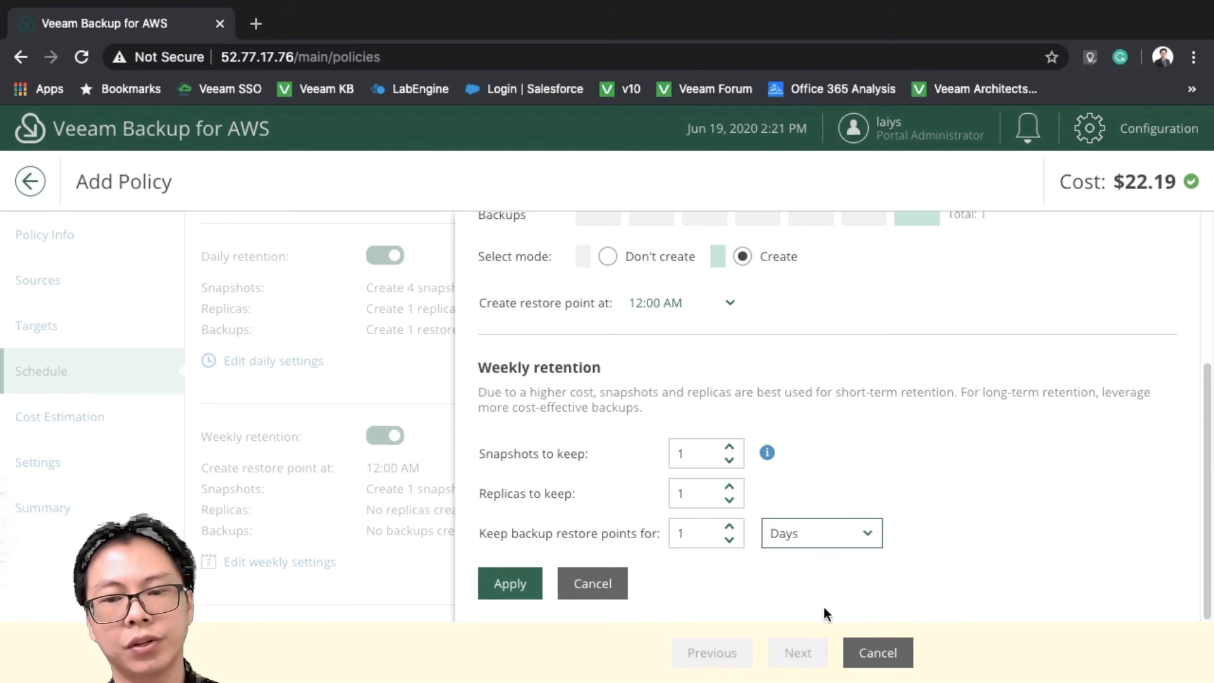
click(818, 531)
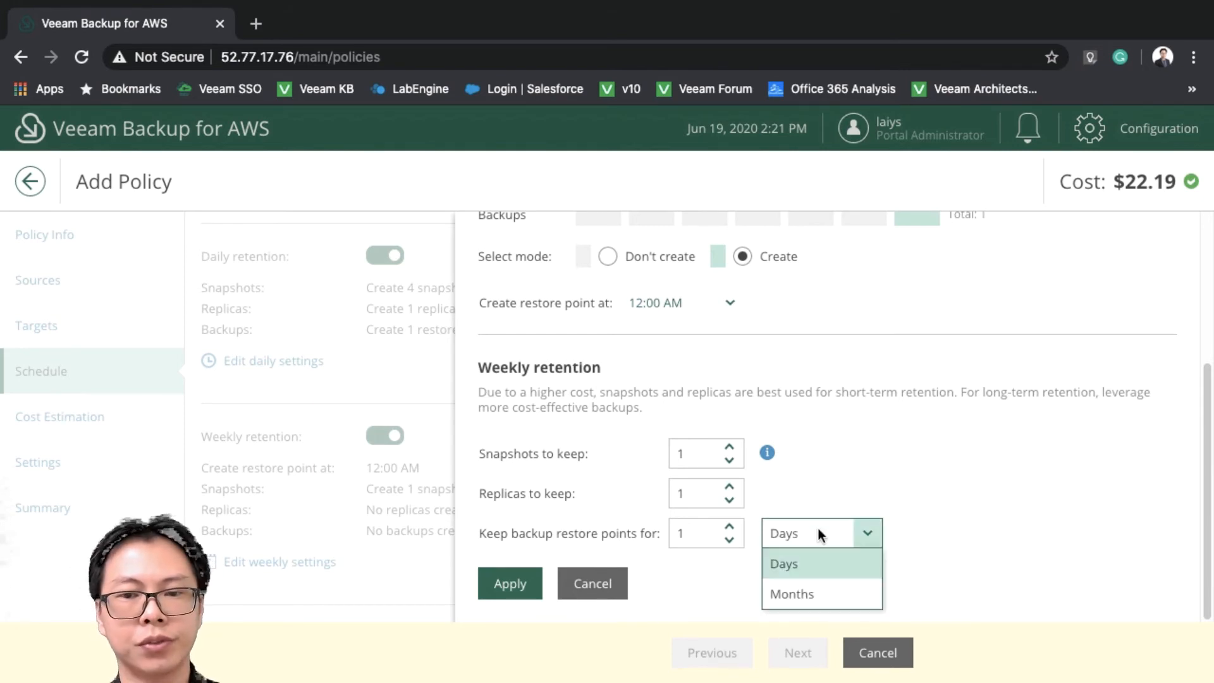
click(802, 593)
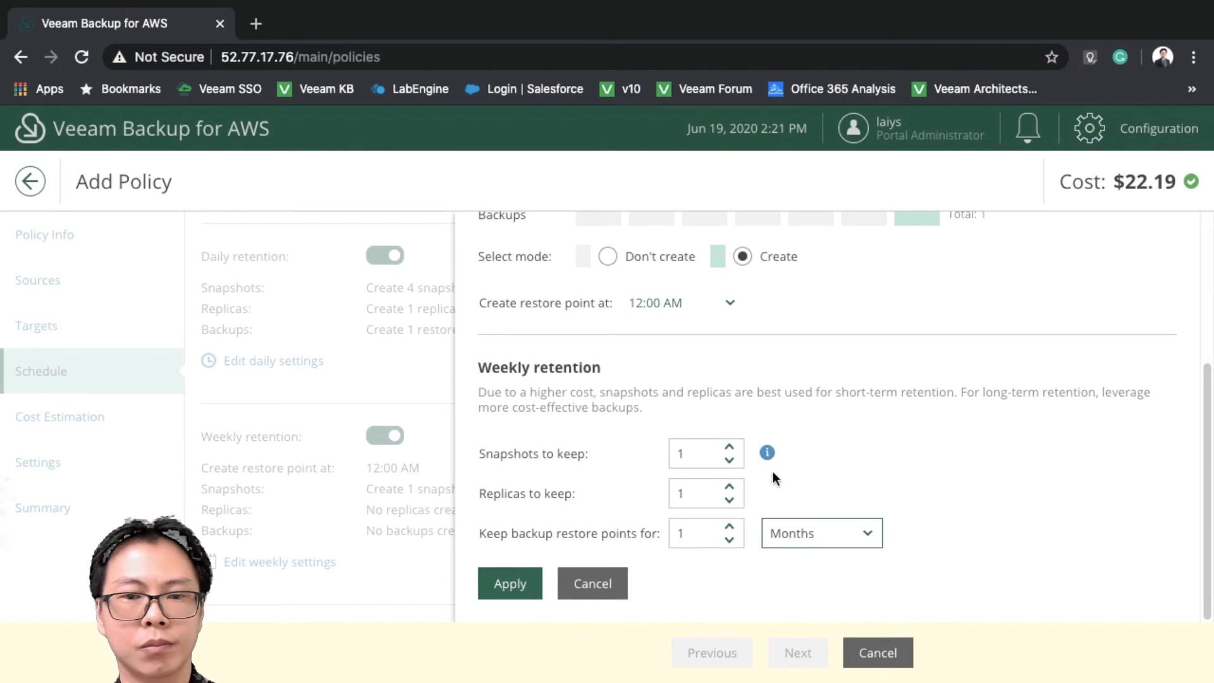
drag(1206, 504, 1211, 346)
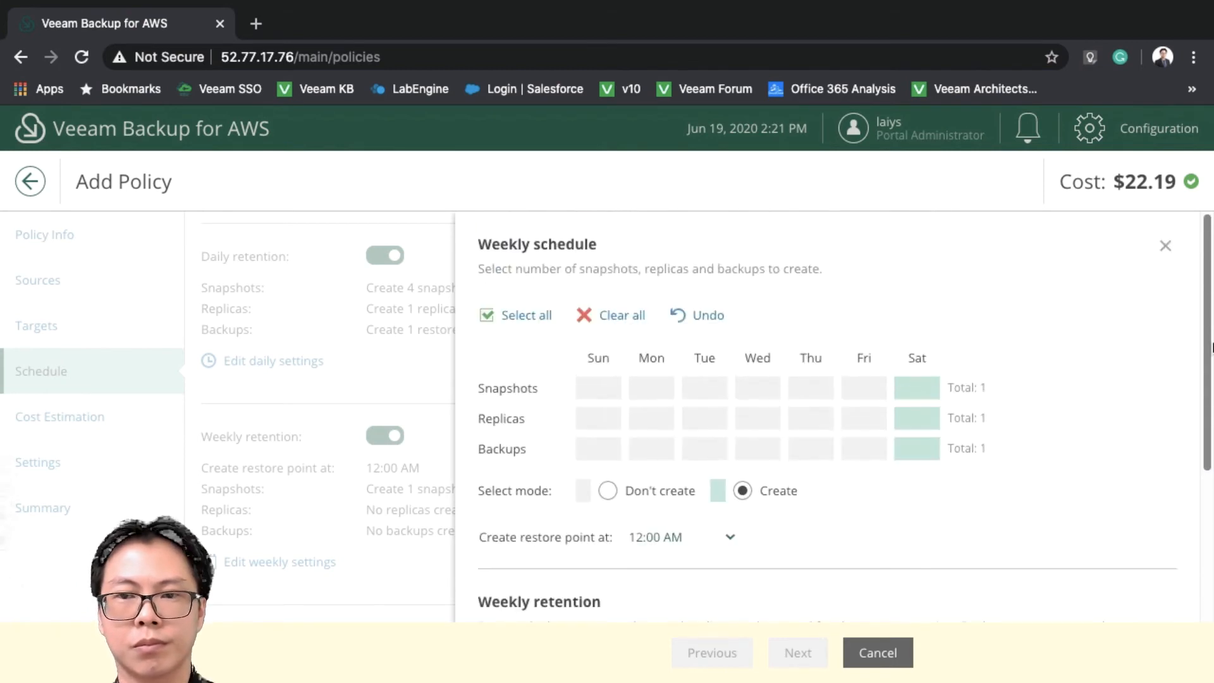
scroll(1211, 326, down, 5)
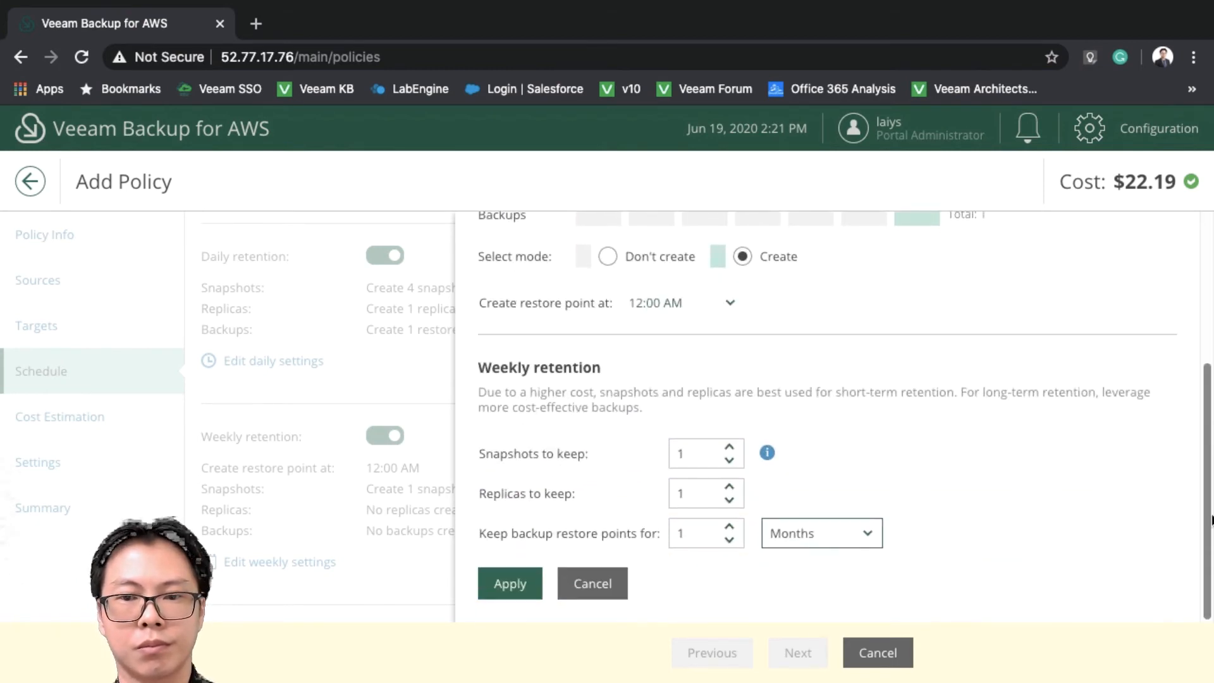
click(513, 584)
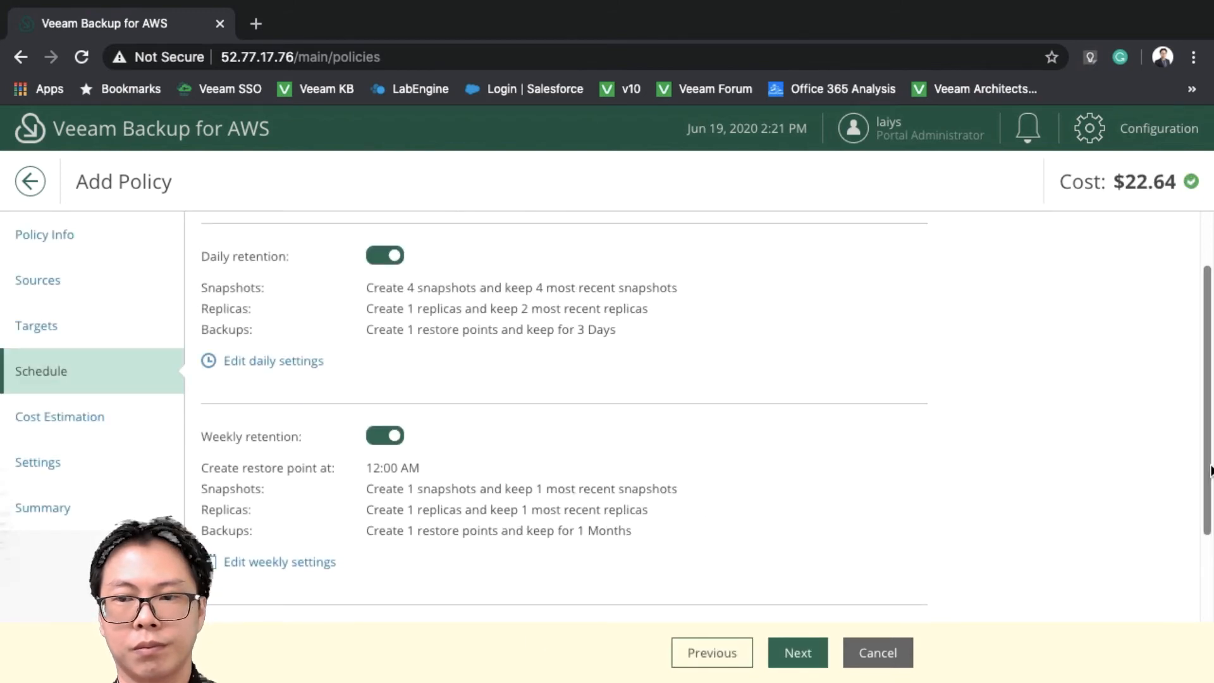
Review the daily and weekly retention settings, and proceed to the cost estimation to examine the cost breakdown
drag(1211, 471, 1211, 398)
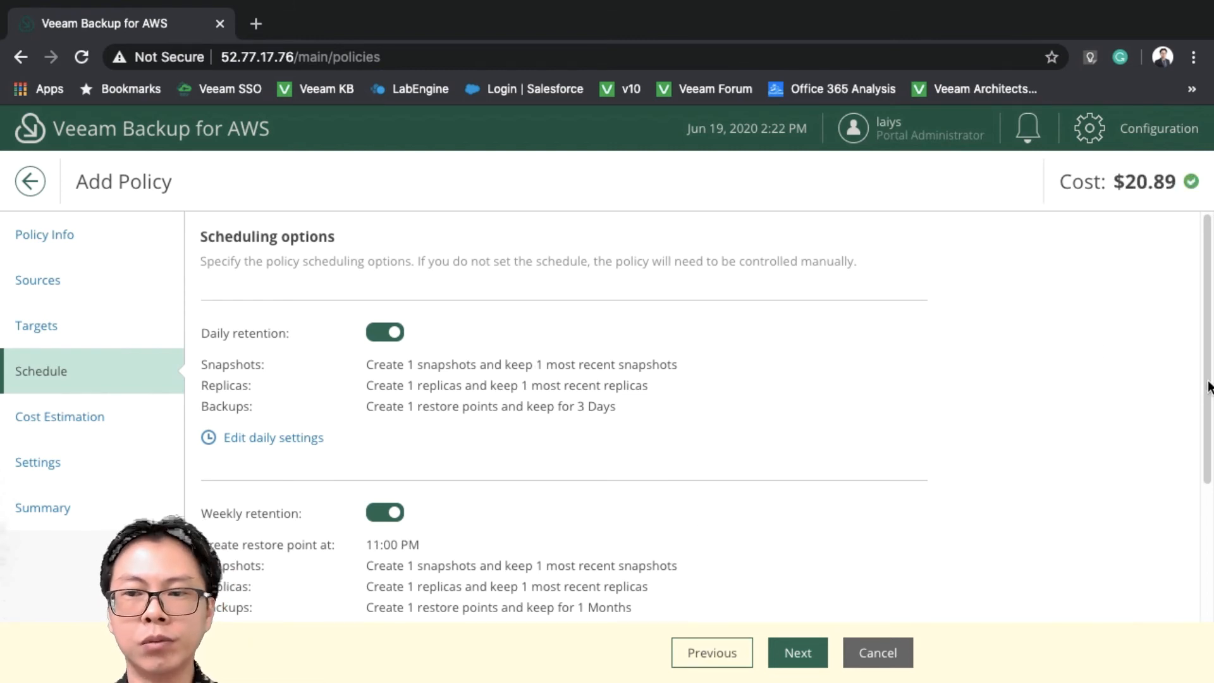
drag(1209, 387, 1211, 536)
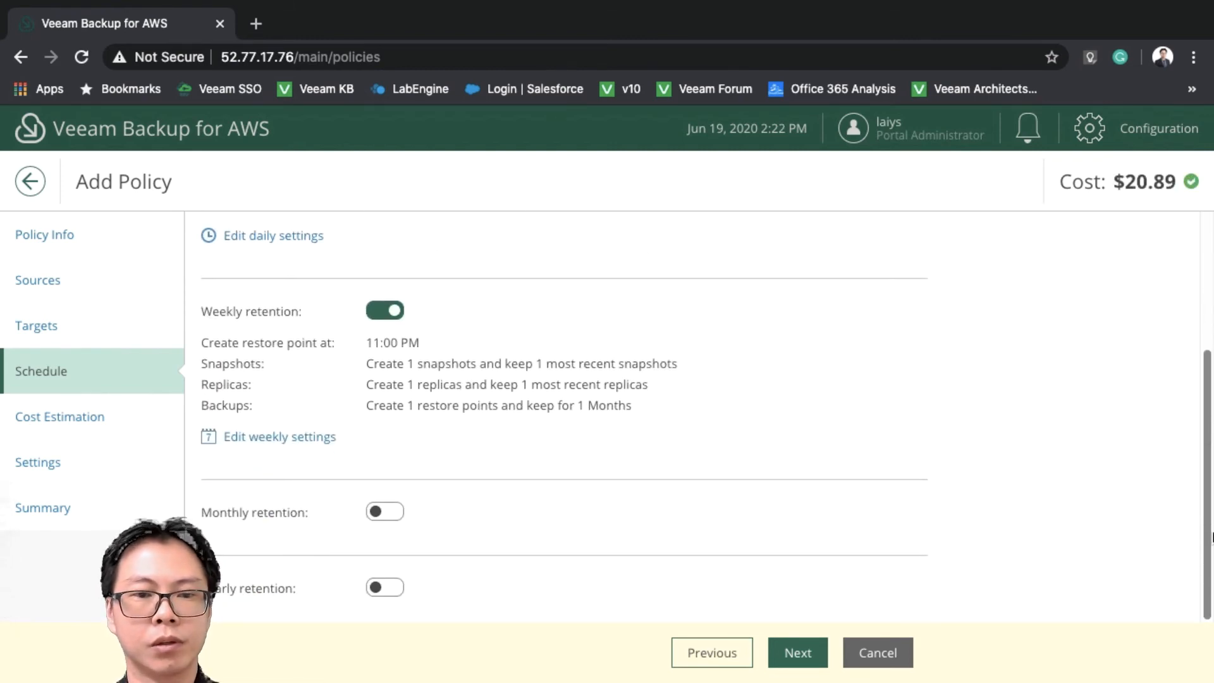
click(797, 654)
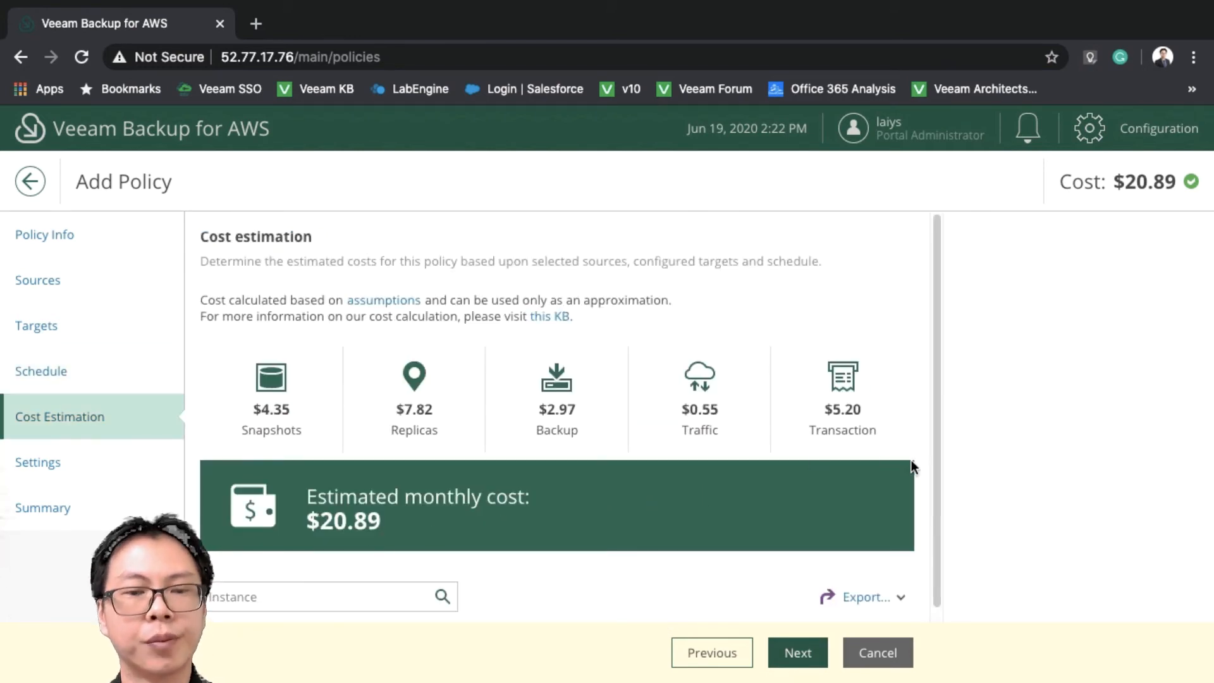
scroll(936, 569, down, 2)
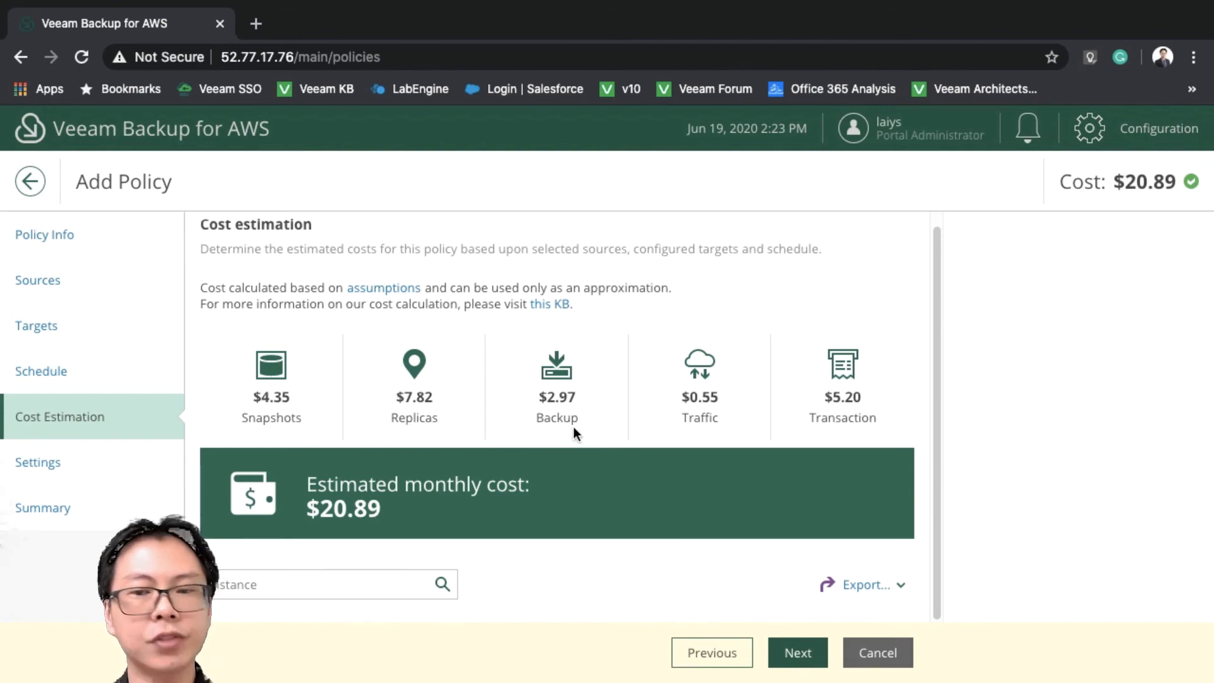
Proceed to the policy's retry and notification settings, enable automatic retry of a failed policy 3 times, and continue to the summary
click(794, 651)
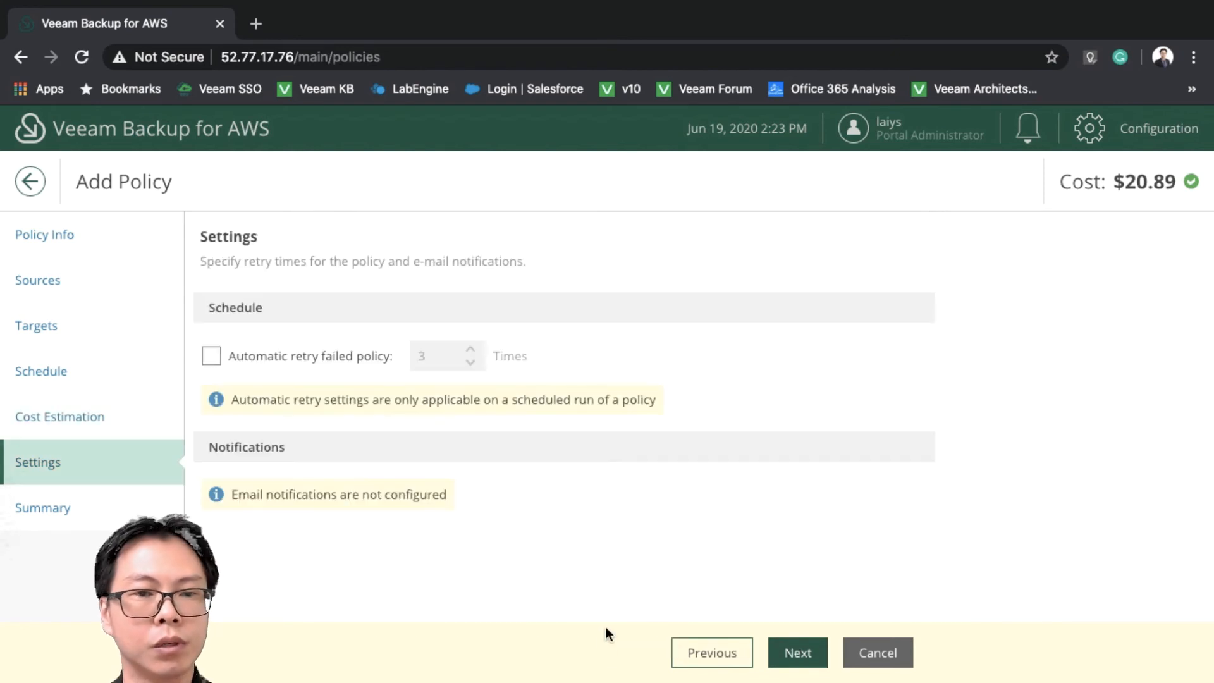
click(212, 356)
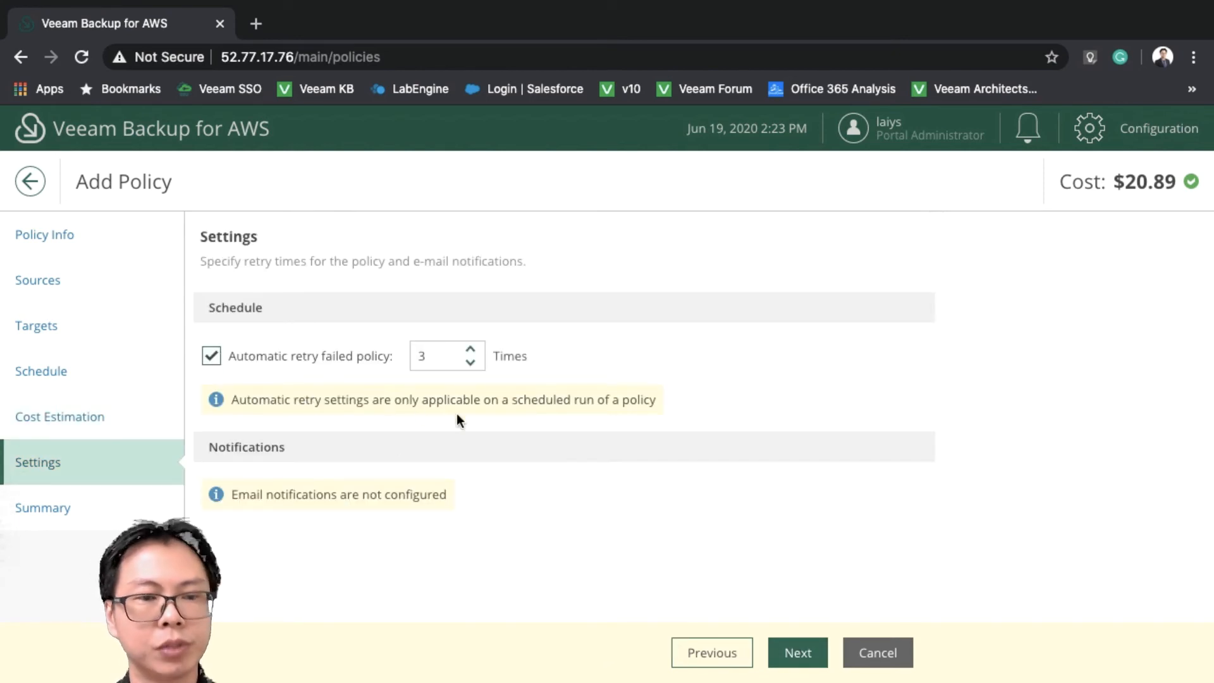
click(792, 652)
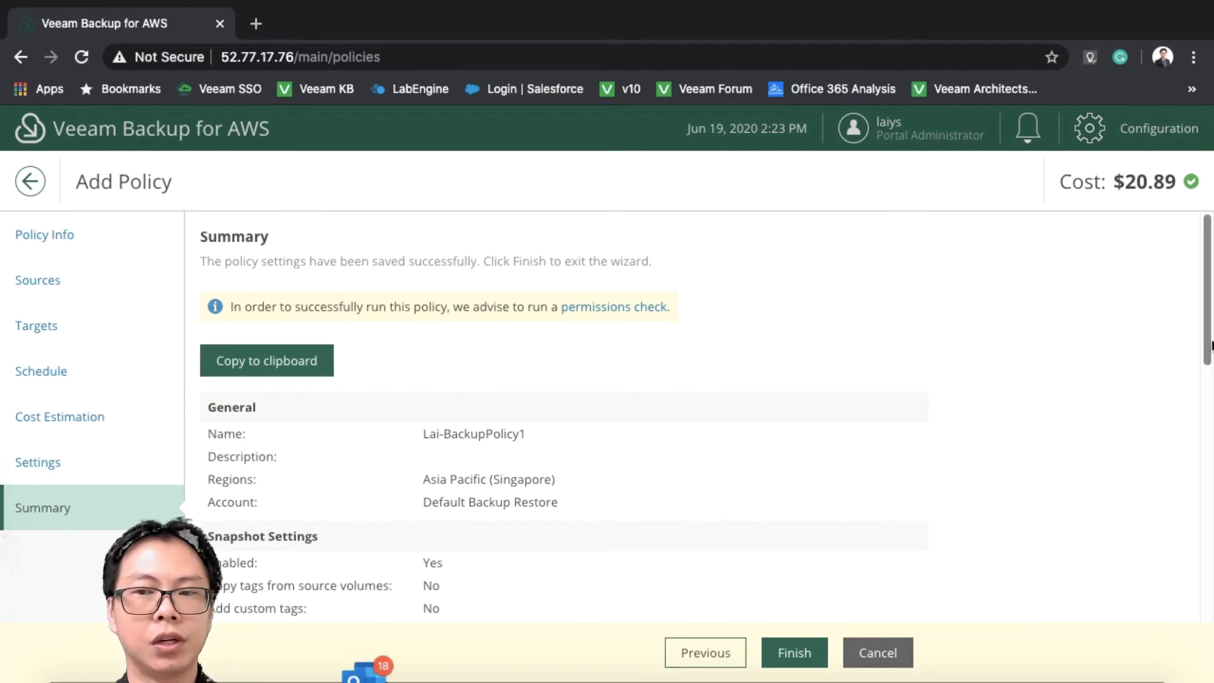
Review the policy summary, finish creating the policy, and start Lai-BackupPolicy1
drag(1210, 341, 1192, 284)
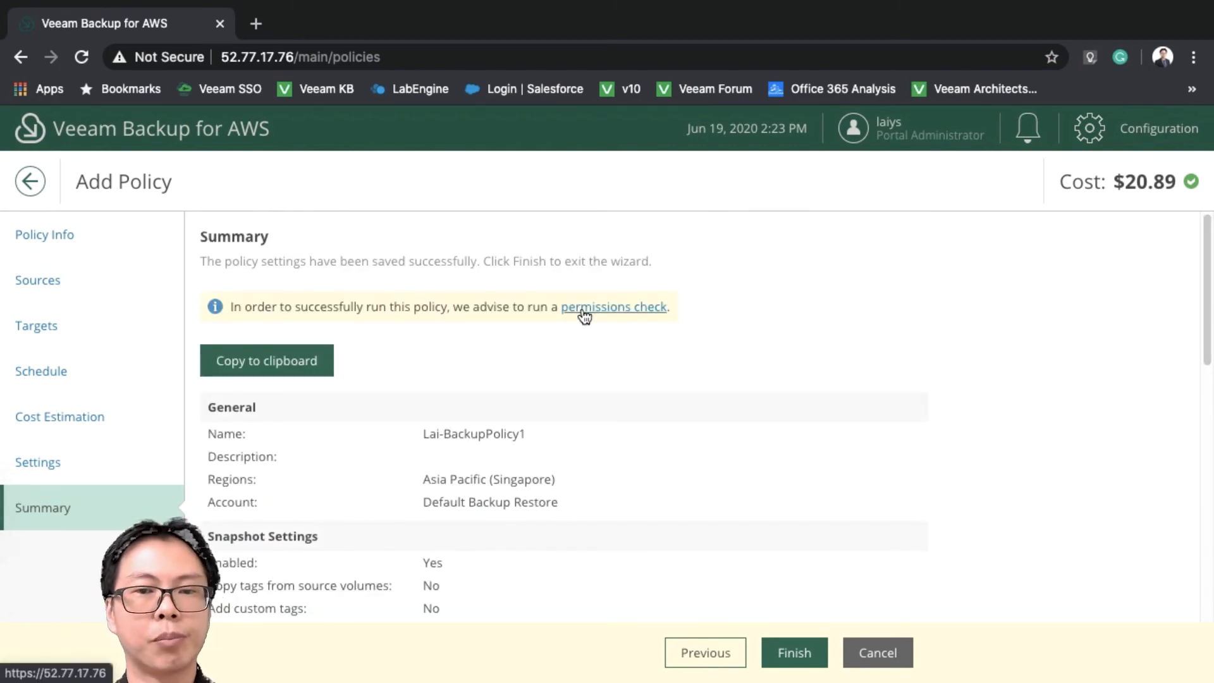
click(795, 652)
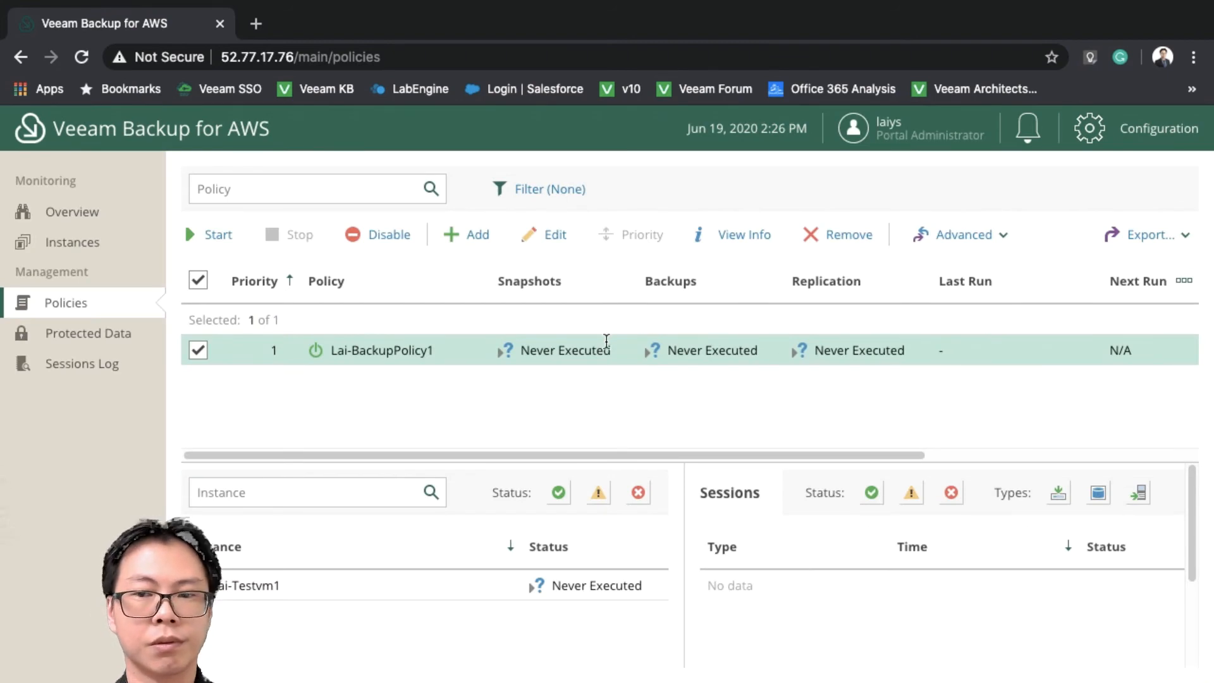
click(218, 237)
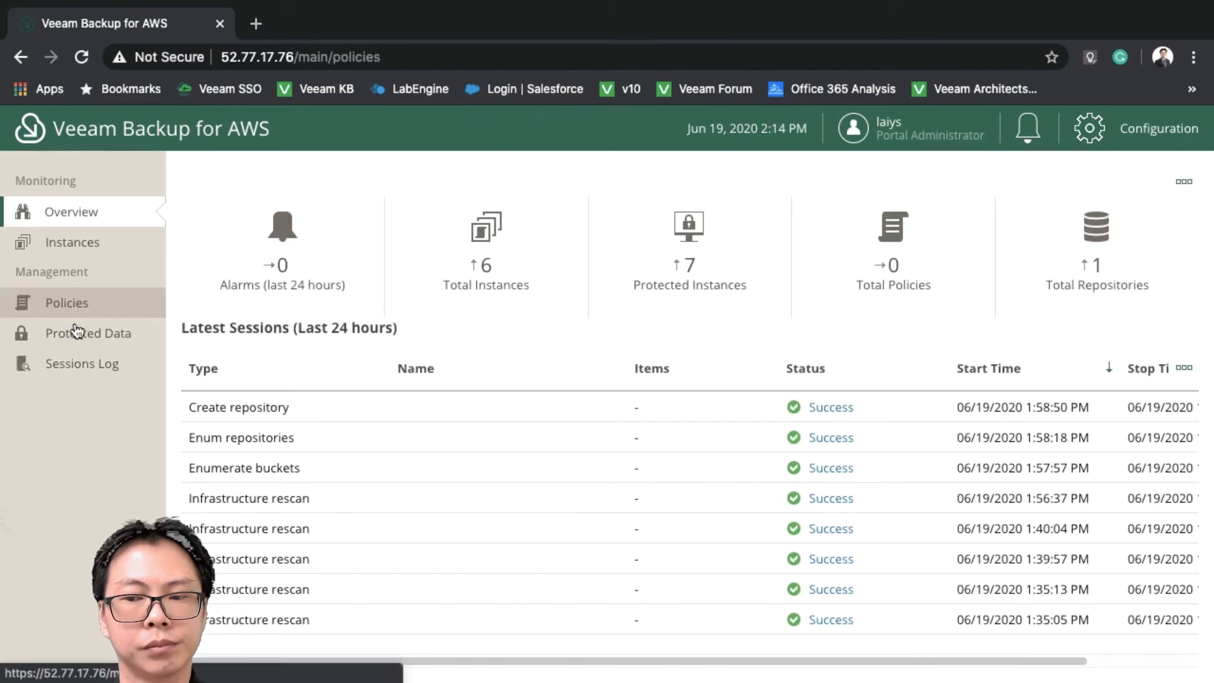
Open the list of policies and start adding a new backup policy
click(69, 313)
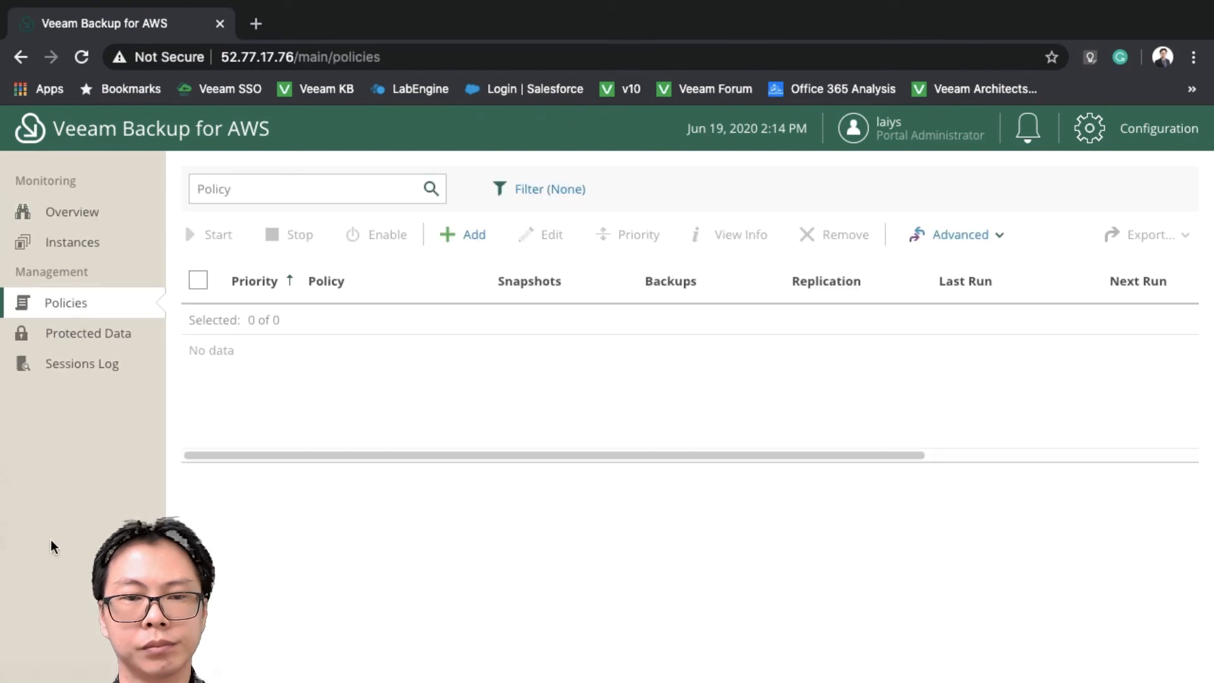
click(473, 236)
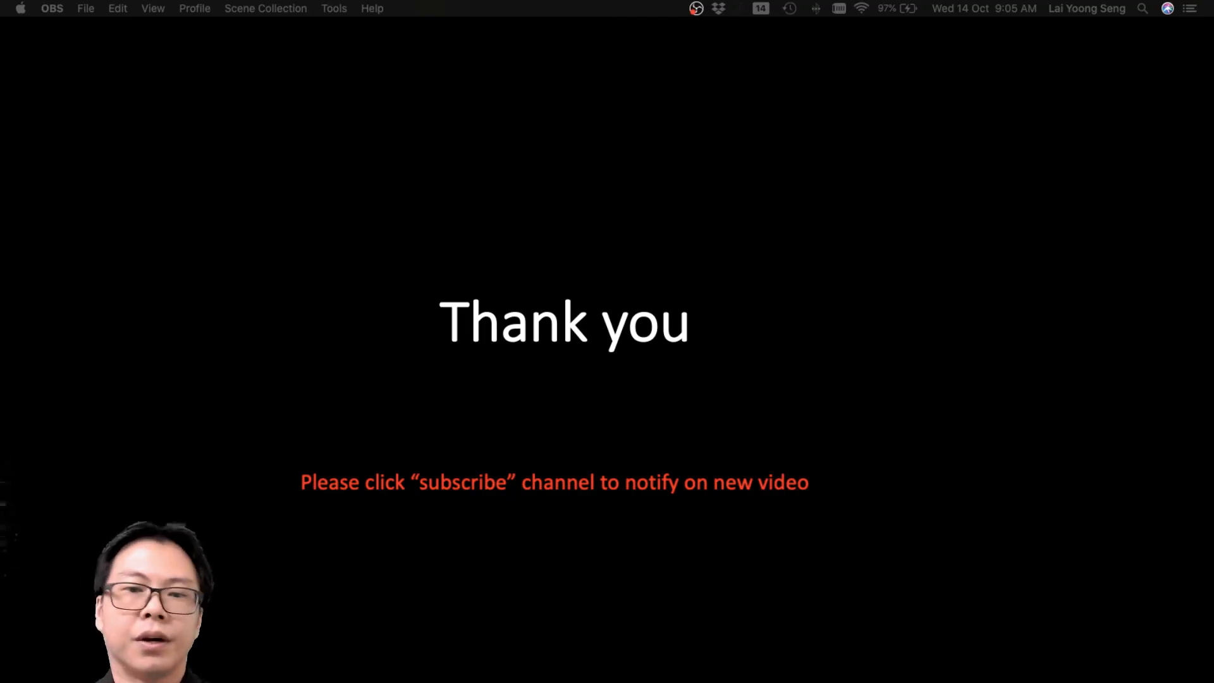